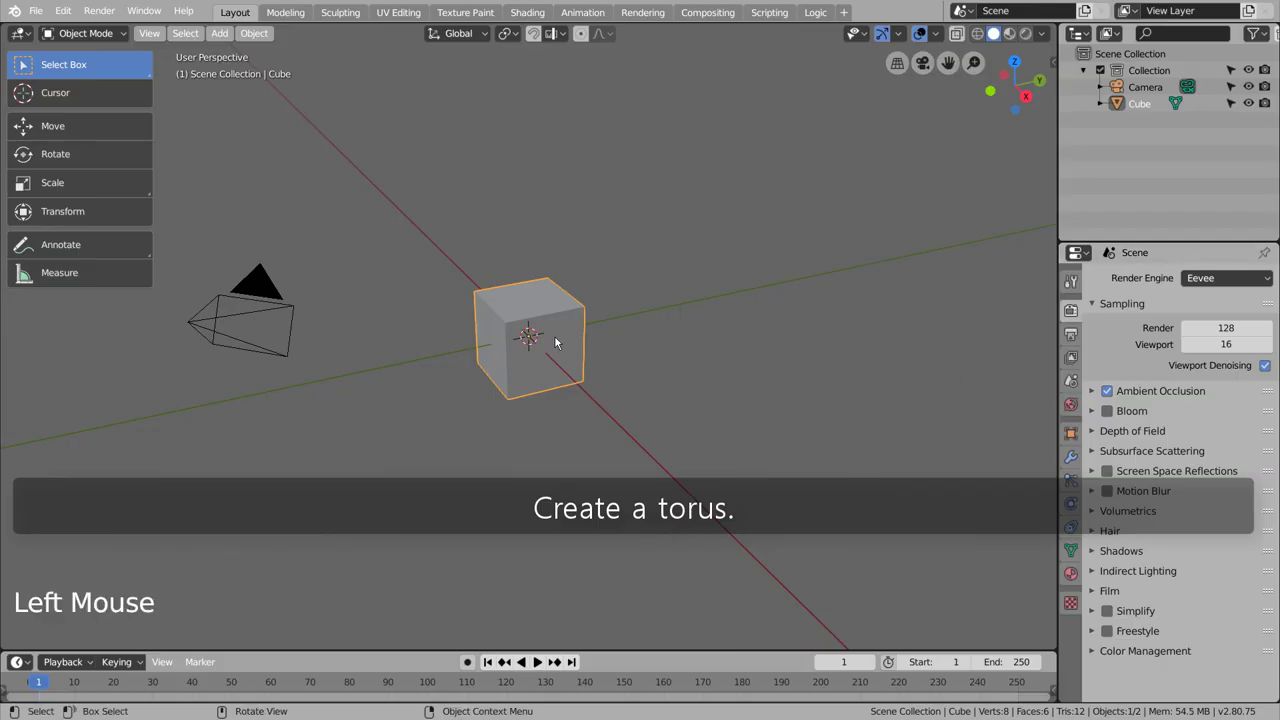
# Delete the default cube and bring up the Add menu
pyautogui.press('x')
pyautogui.hotkey('shift', 'a')
# Add a torus at the scene centre and view it from the top
pyautogui.moveTo(556, 340)
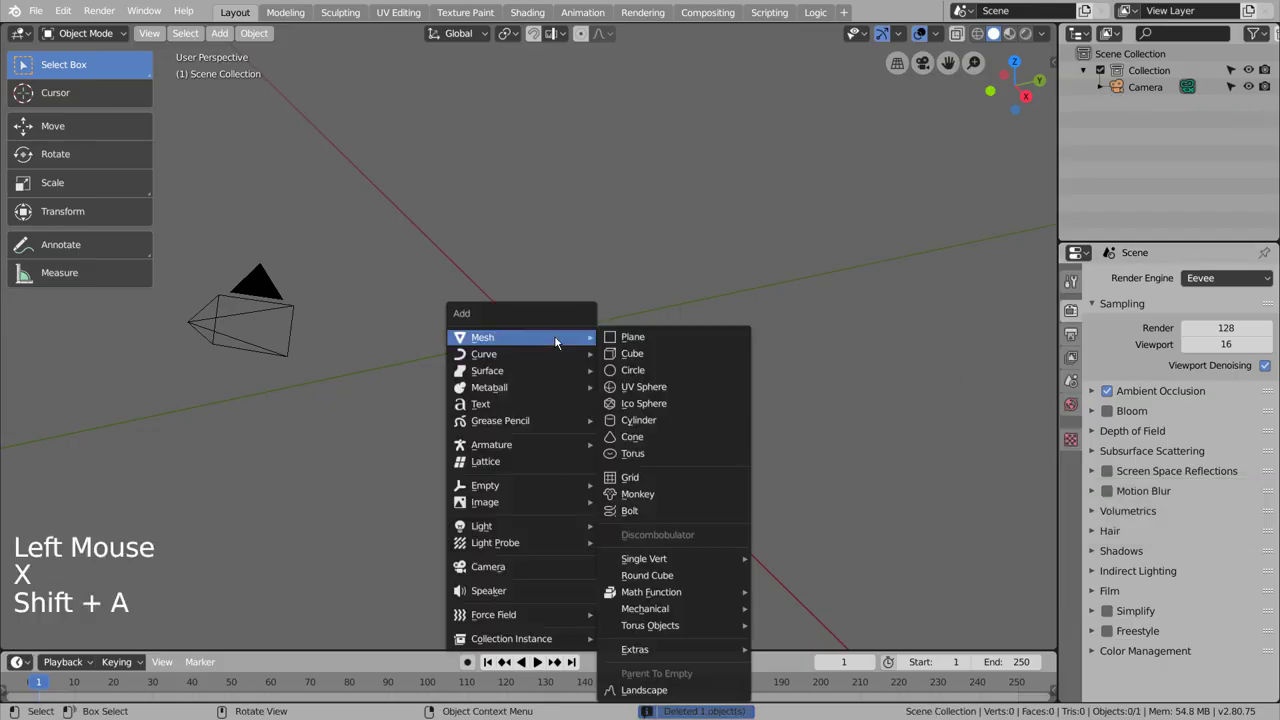
pyautogui.click(653, 453)
pyautogui.press('KP_7')
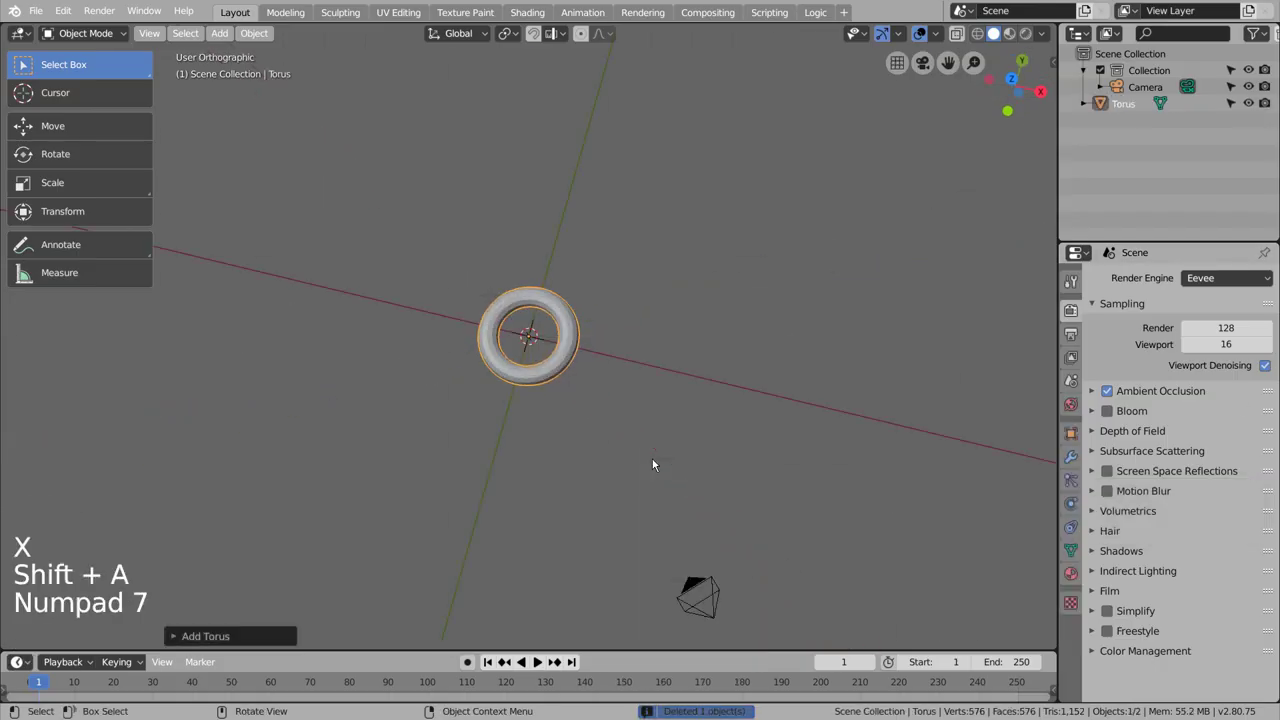
pyautogui.scroll(5, 646, 455)
# Stretch the torus into an oval by moving its right-half faces along X
pyautogui.press('Tab')
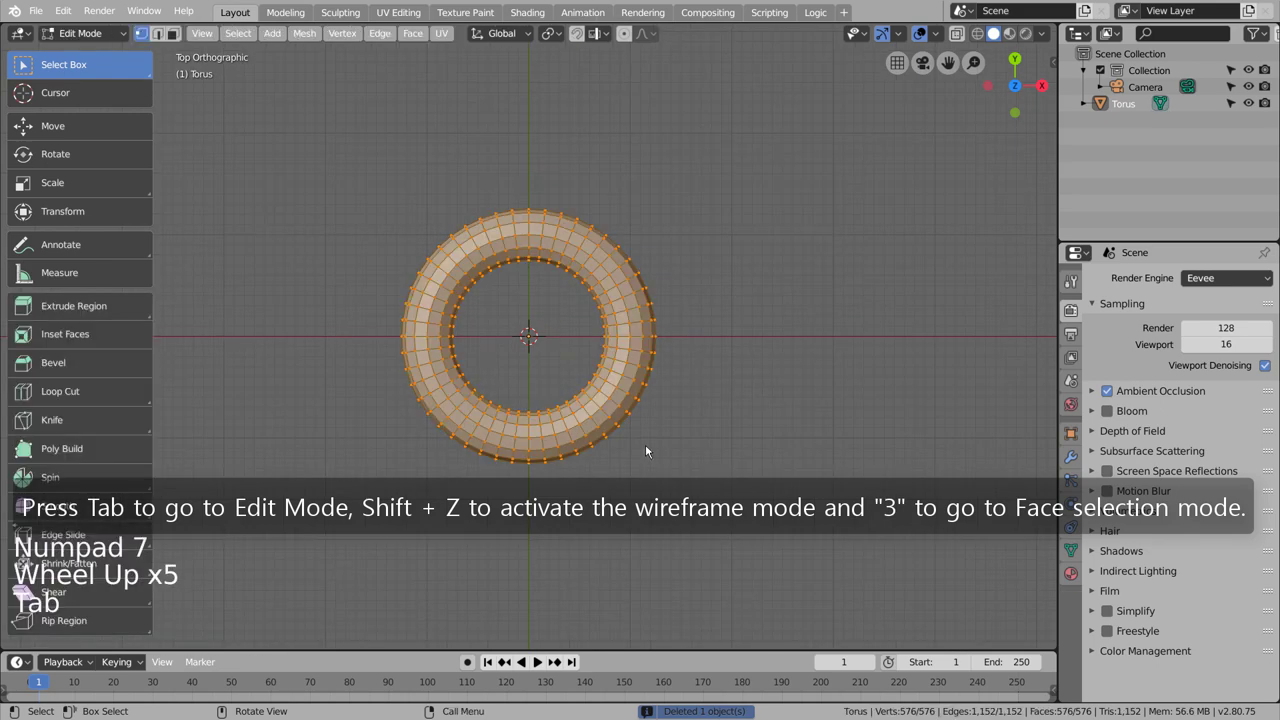
pyautogui.press('3')
pyautogui.hotkey('shift', 'z')
pyautogui.click(664, 472)
pyautogui.press('b')
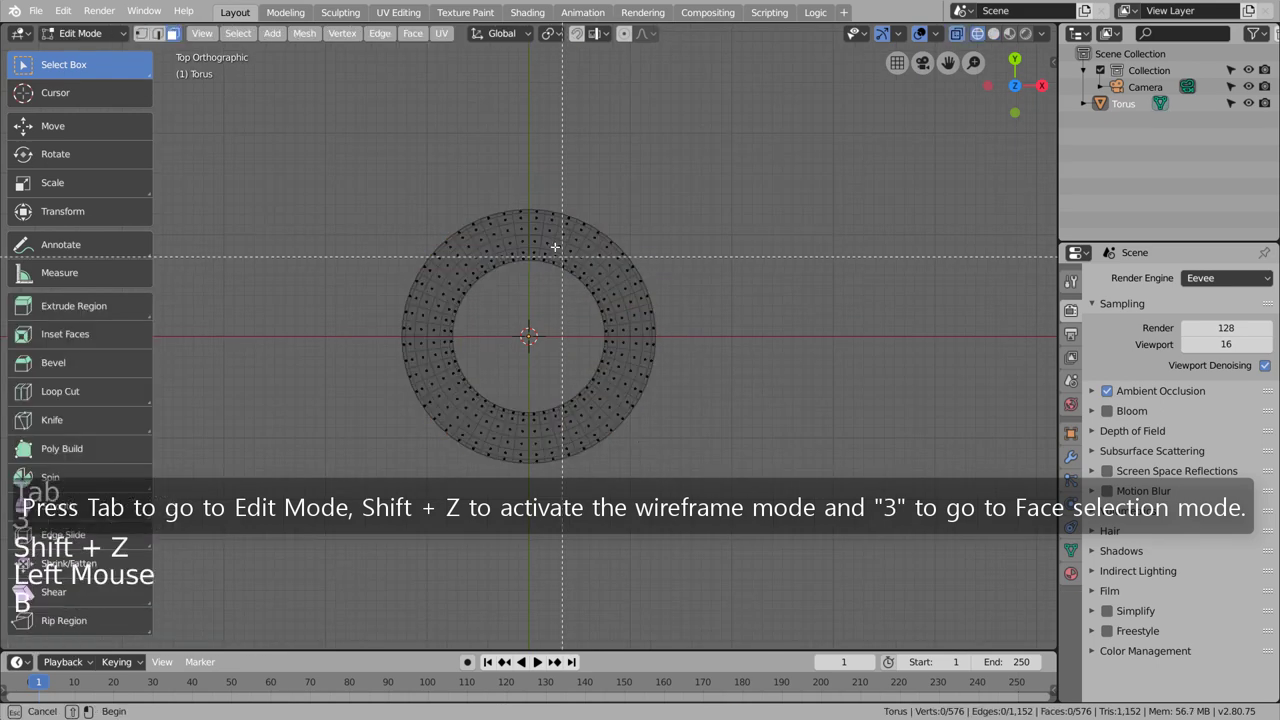
pyautogui.moveTo(530, 192); pyautogui.dragTo(674, 484)
pyautogui.click(53, 127)
pyautogui.keyDown('ctrl'); pyautogui.moveTo(652, 334); pyautogui.dragTo(755, 338); pyautogui.keyUp('ctrl')
pyautogui.press('Tab')
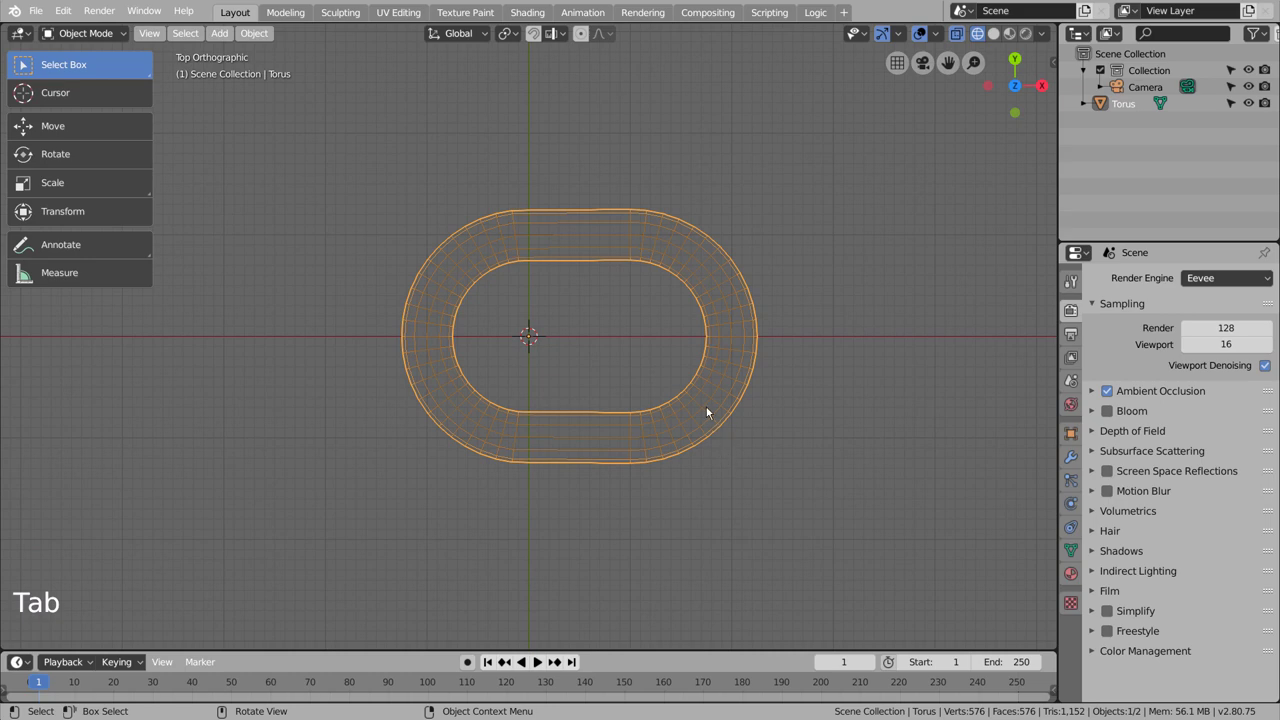
# Duplicate the link, overlap it with the first link's end, and rotate it 90° on X
pyautogui.hotkey('shift', 'd')
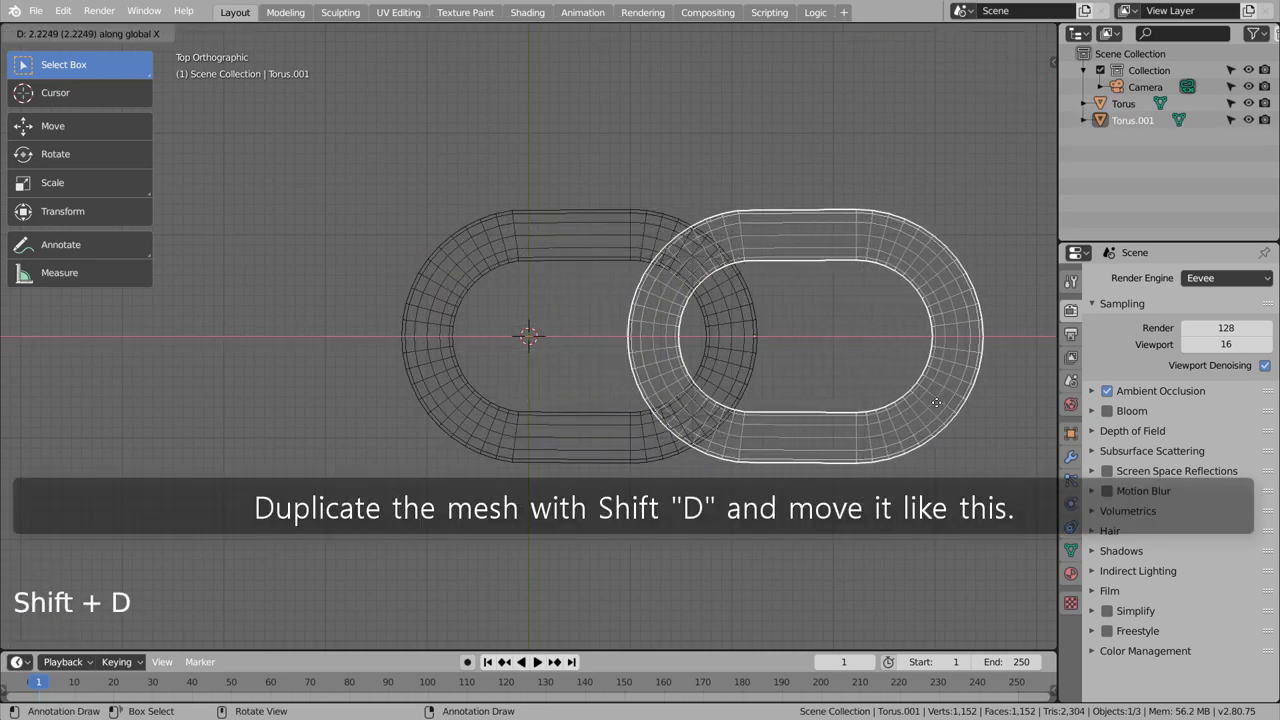
pyautogui.click(945, 398)
pyautogui.write('r')
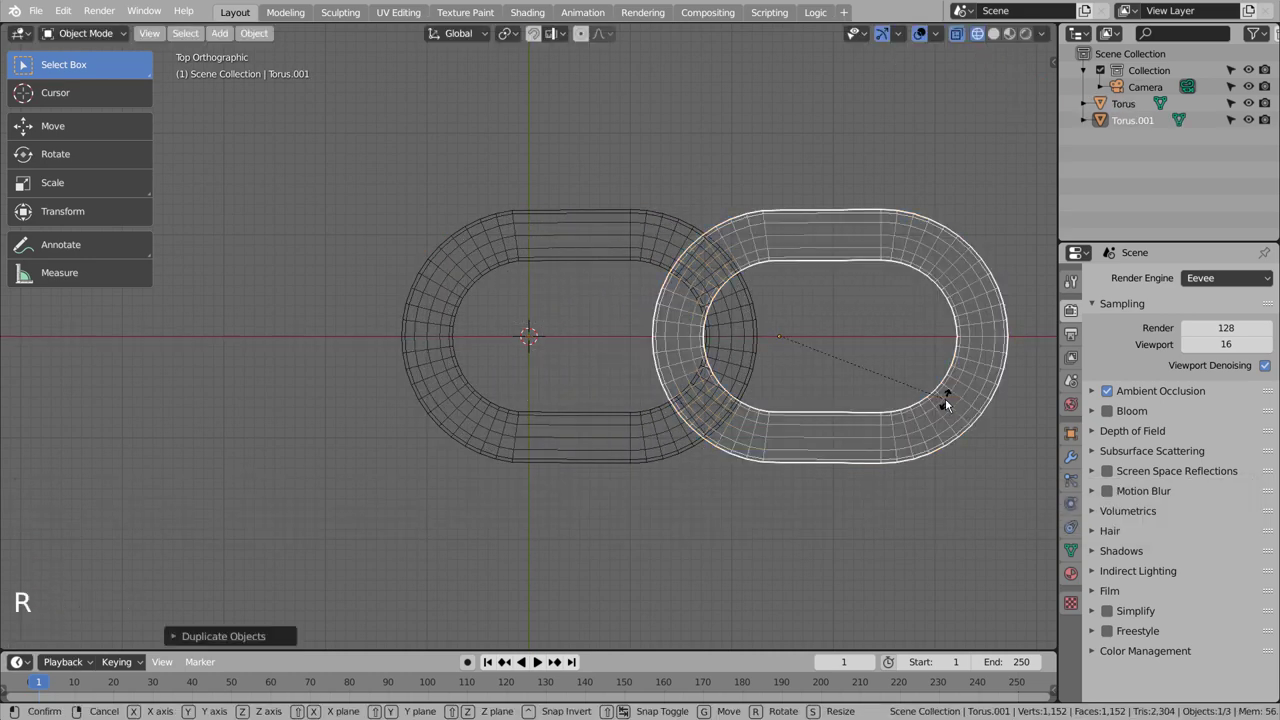
pyautogui.write('x90')
pyautogui.press('Return')
pyautogui.press('KP_1')
pyautogui.press('KP_1')
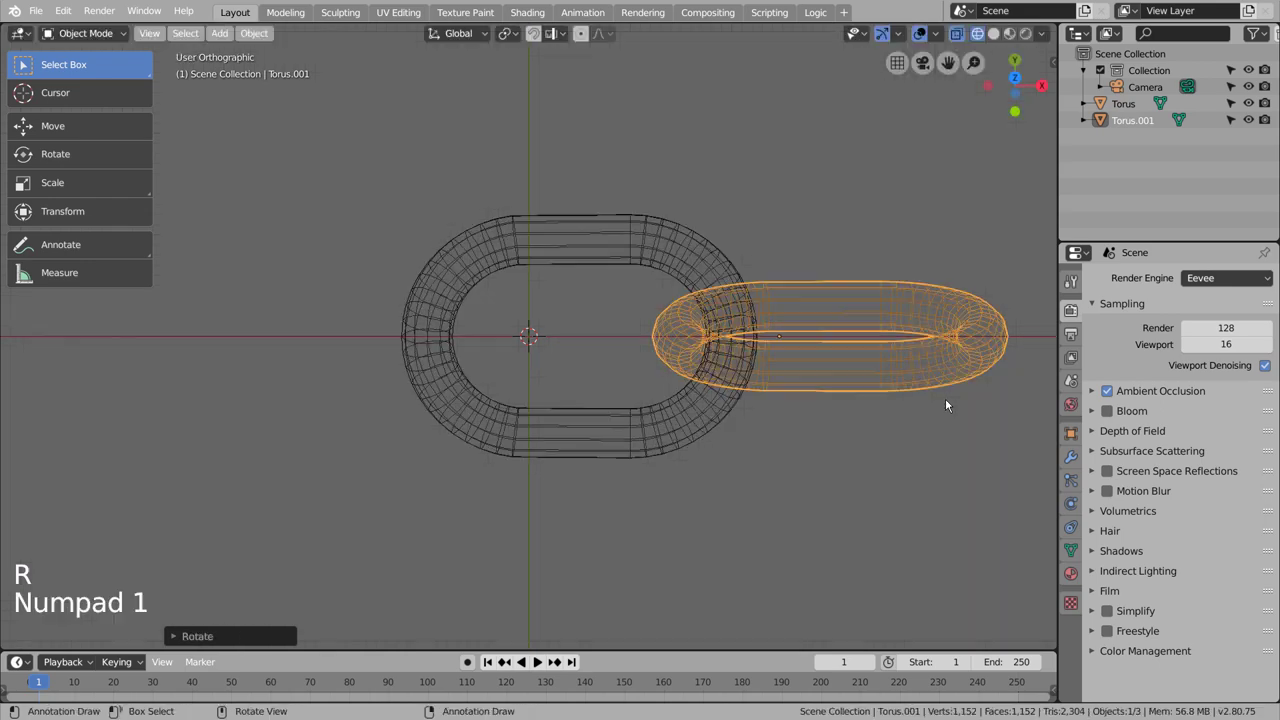
pyautogui.press('KP_3')
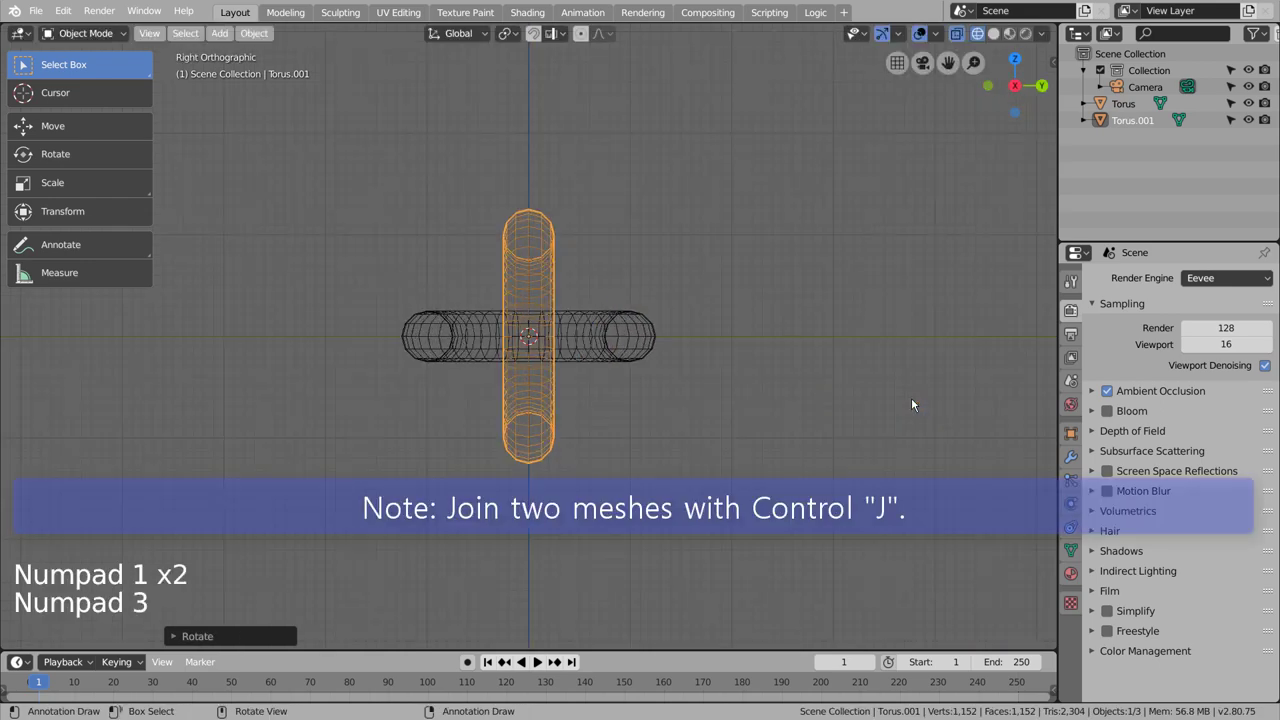
# Join both links into one object, tilt it 45°, and begin scaling it down
pyautogui.keyDown('shift'); pyautogui.click(603, 339); pyautogui.keyUp('shift')
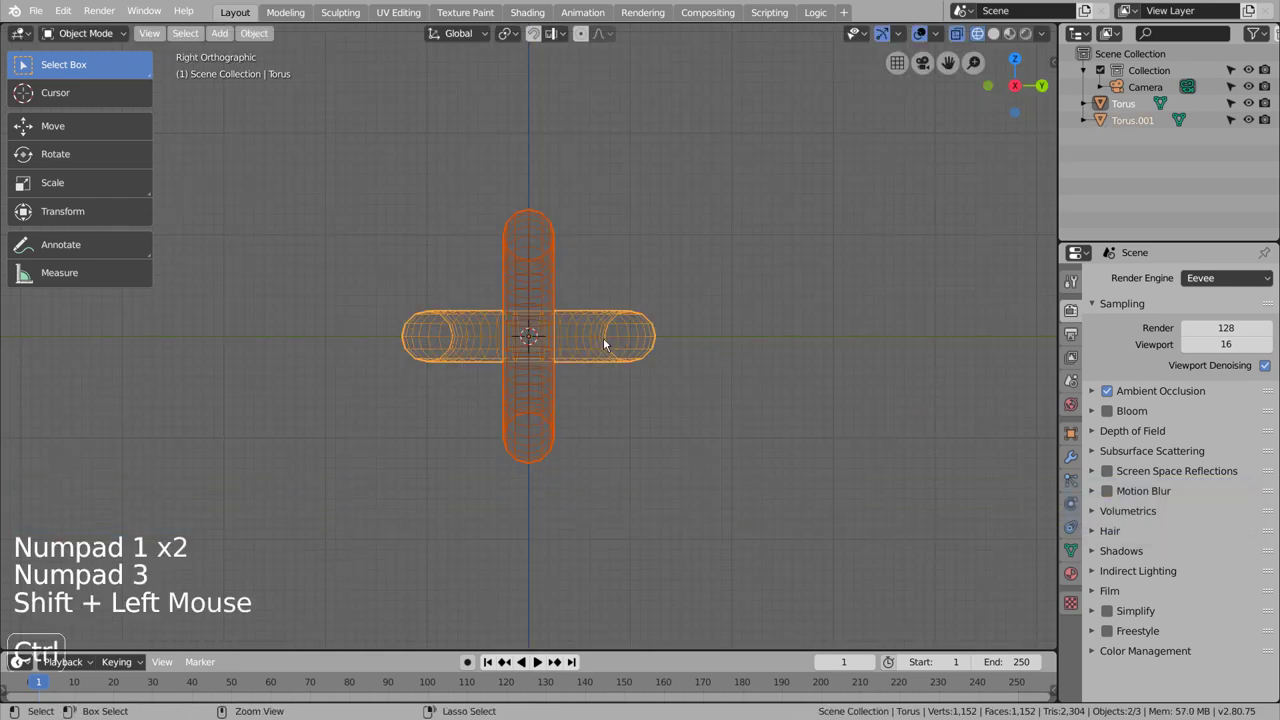
pyautogui.hotkey('ctrl', 'j')
pyautogui.press('r')
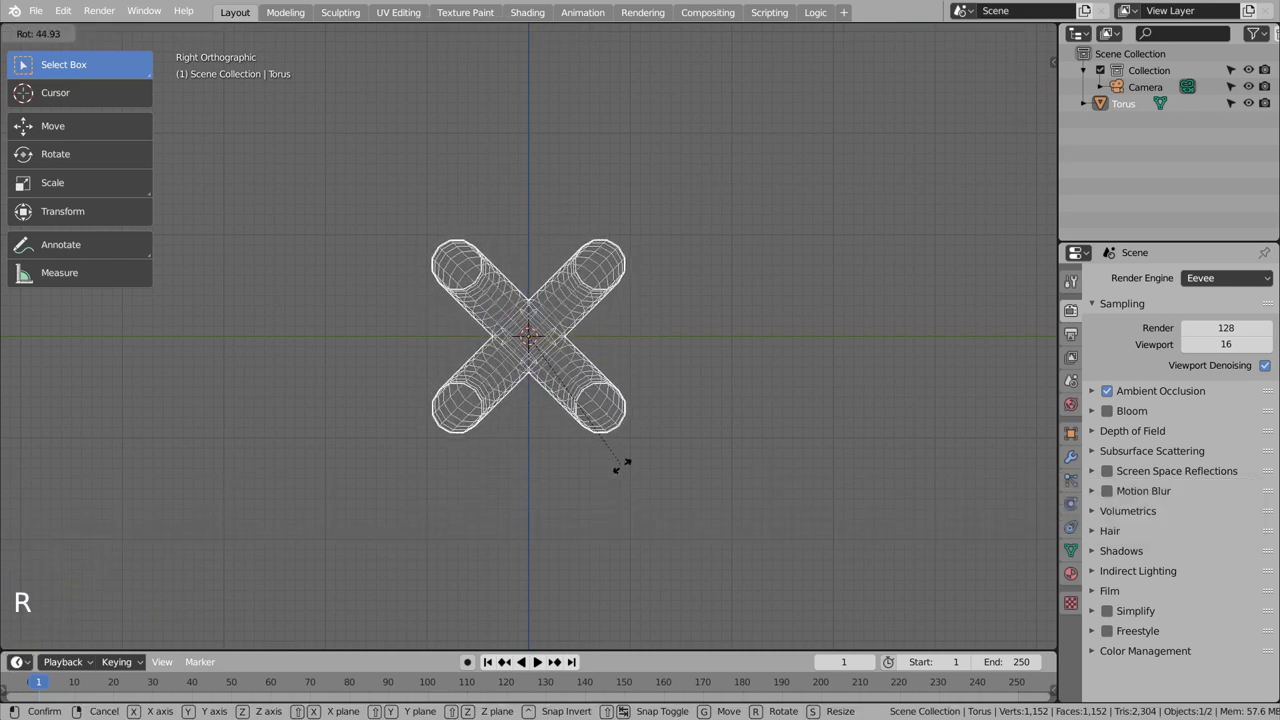
pyautogui.click(622, 466)
pyautogui.moveTo(503, 428); pyautogui.dragTo(620, 466, button='middle')
pyautogui.scroll(-4, 621, 466)
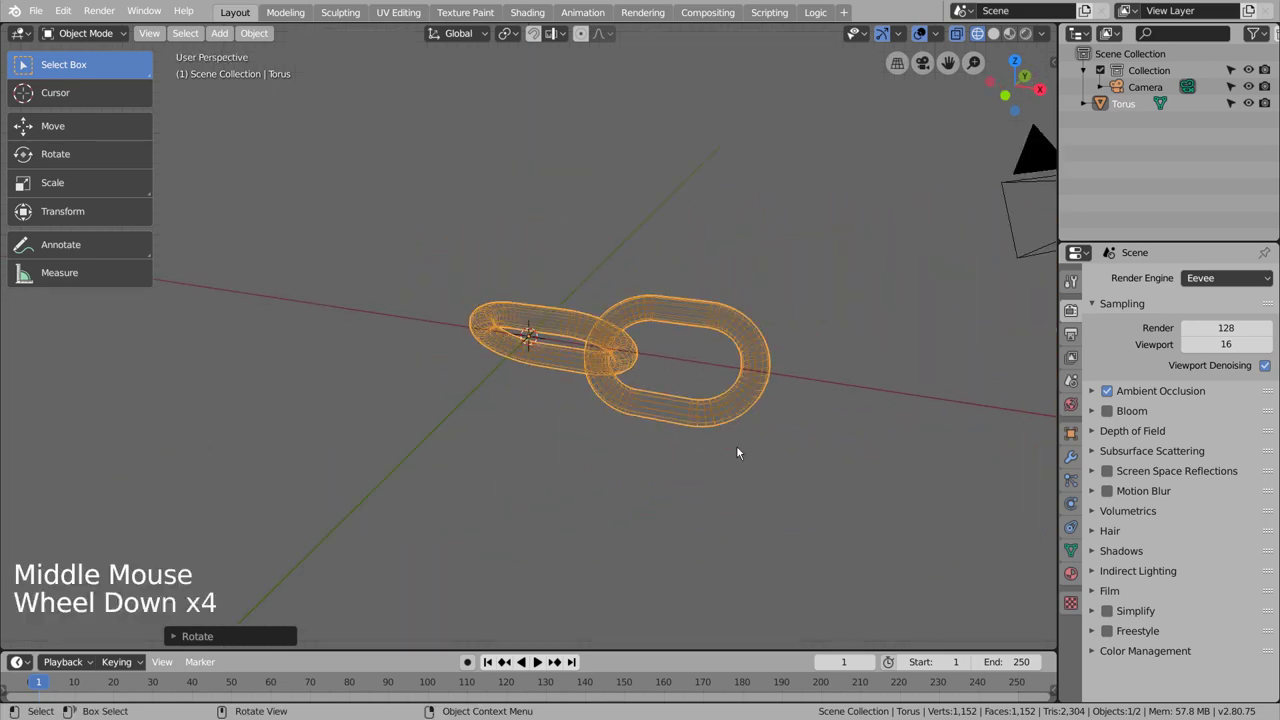
pyautogui.press('KP_7')
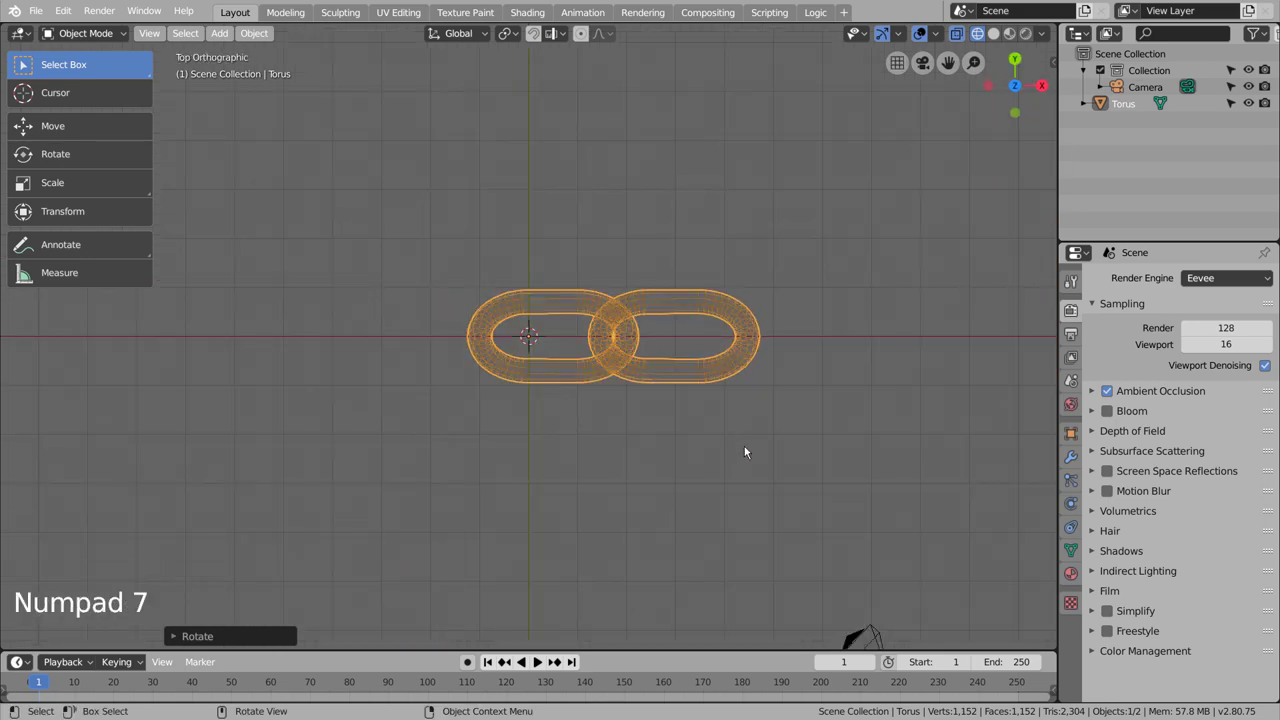
pyautogui.press('s')
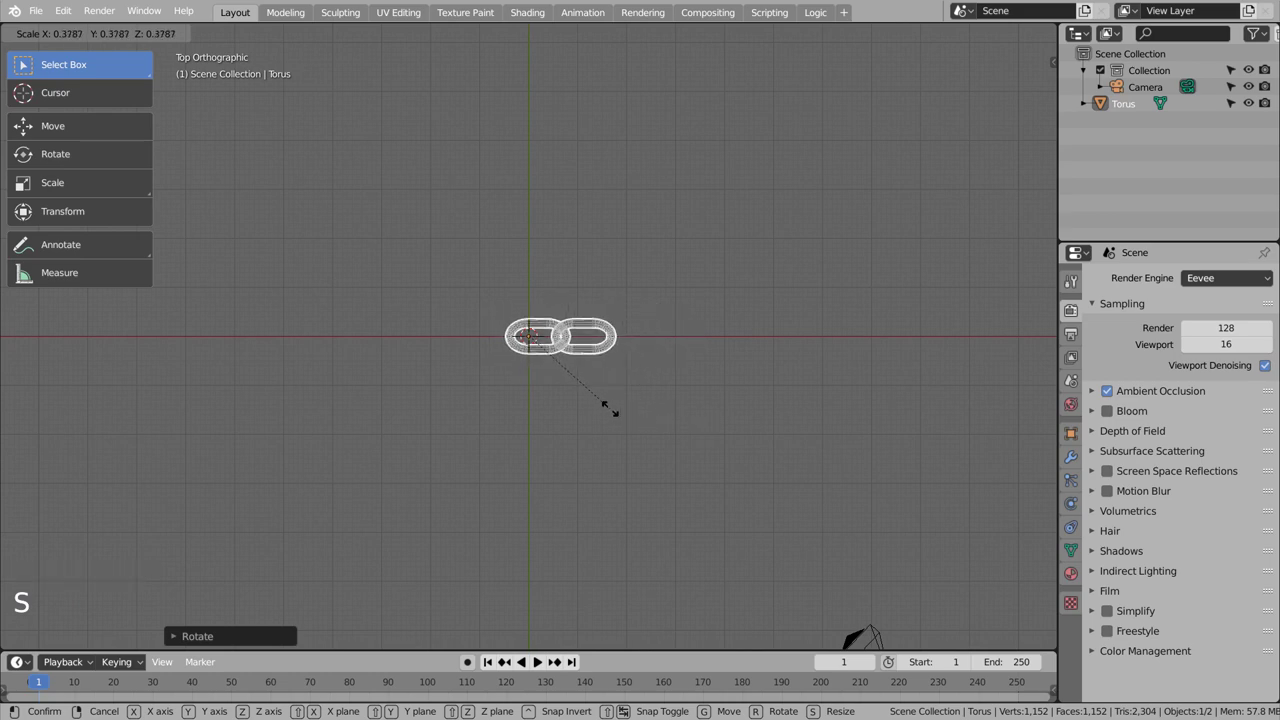
# Undo the scale change so the two-link chain returns to full size
pyautogui.click(575, 390)
pyautogui.click(654, 399)
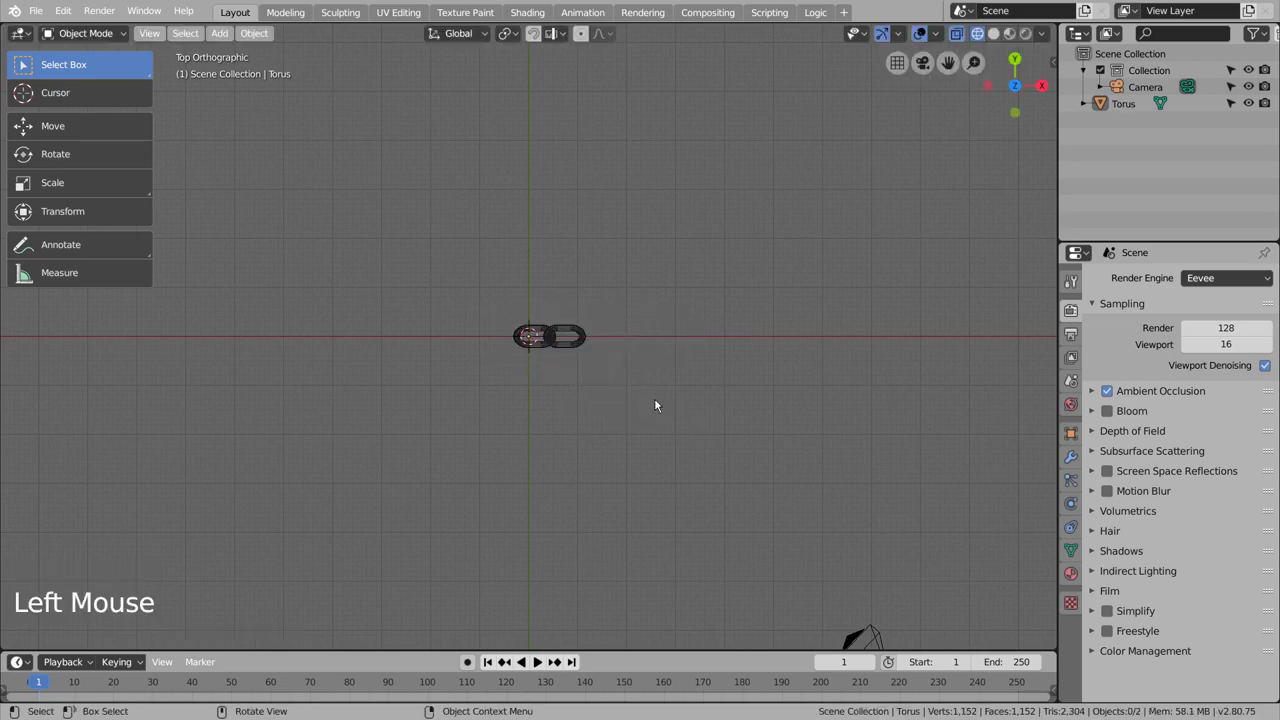
pyautogui.hotkey('ctrl', 'z')
pyautogui.hotkey('ctrl', 'z')
pyautogui.click(655, 412)
# Add a Point curve and set it to 3D in the Simple Curve panel
pyautogui.hotkey('shift', 'a')
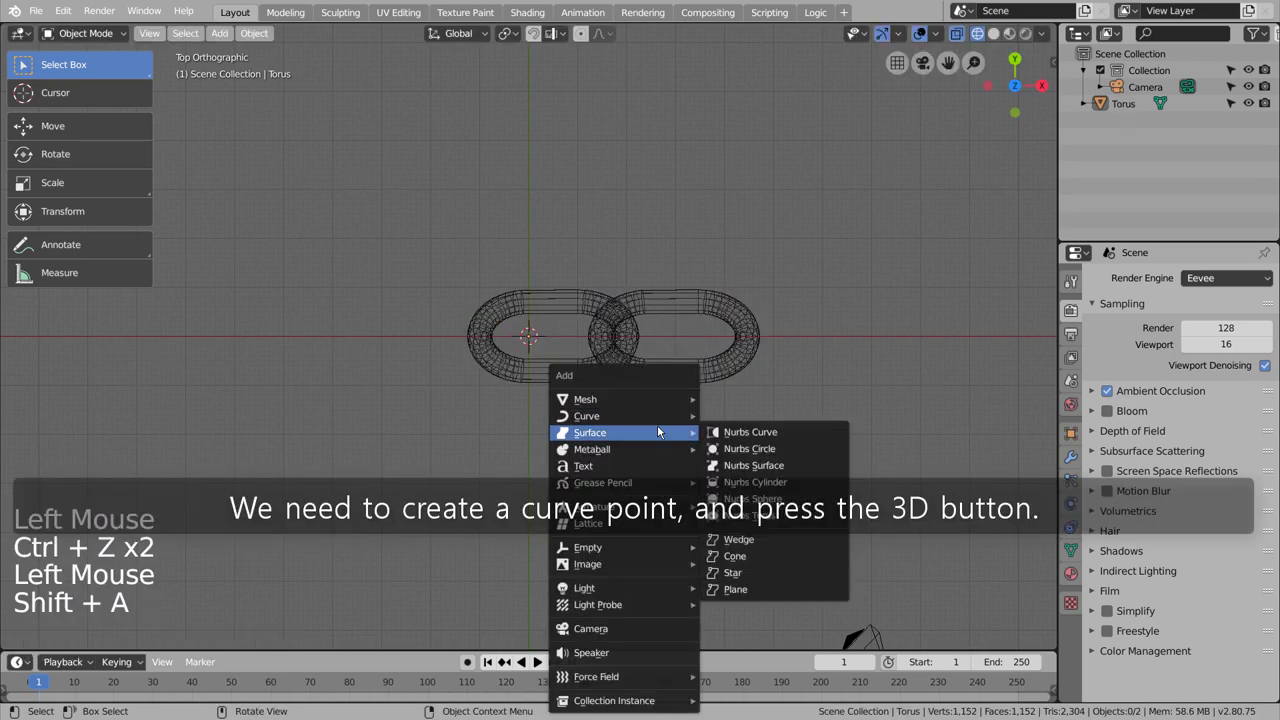
pyautogui.moveTo(654, 410)
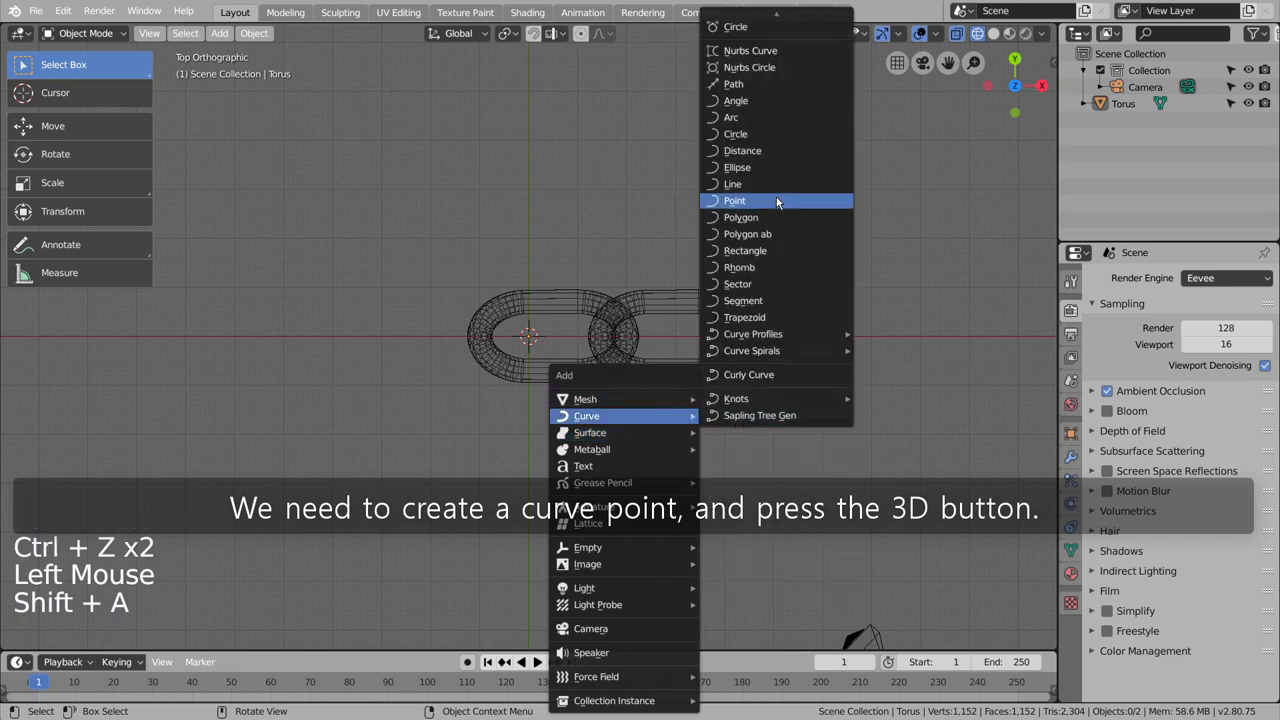
pyautogui.click(778, 201)
pyautogui.click(212, 636)
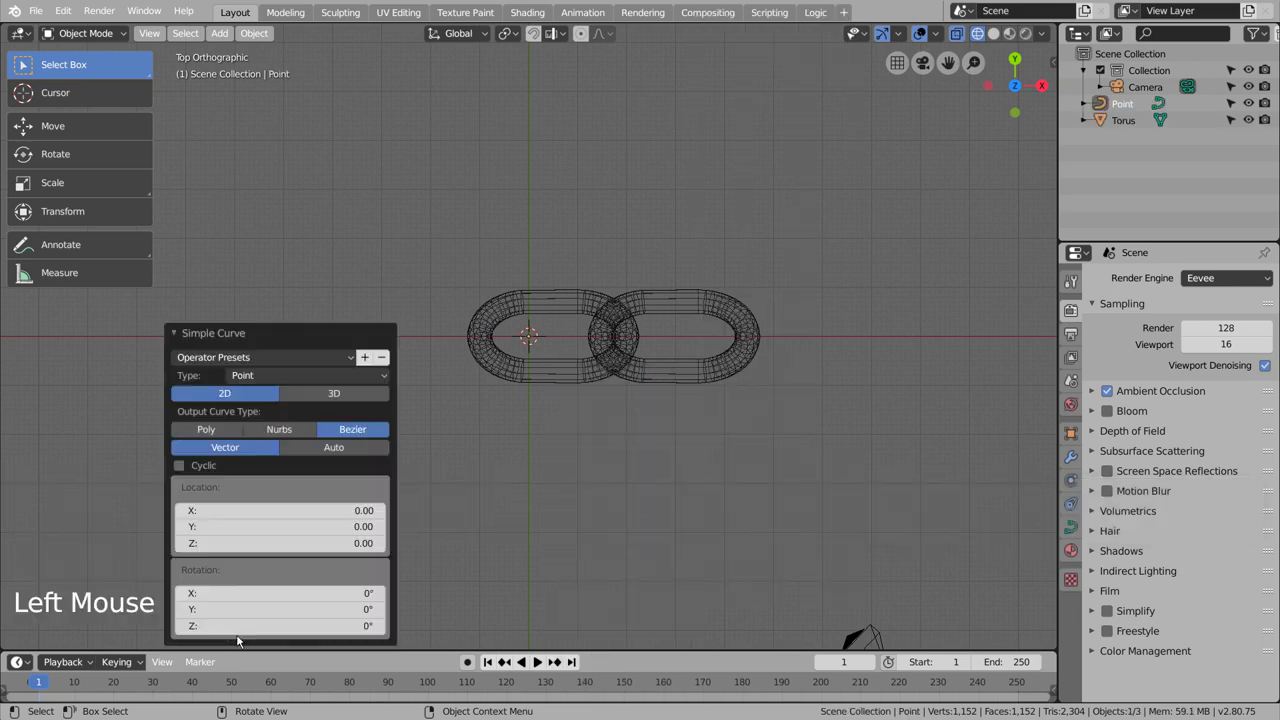
pyautogui.click(351, 392)
# Hide curve normals in the viewport overlays while editing the curve
pyautogui.press('Tab')
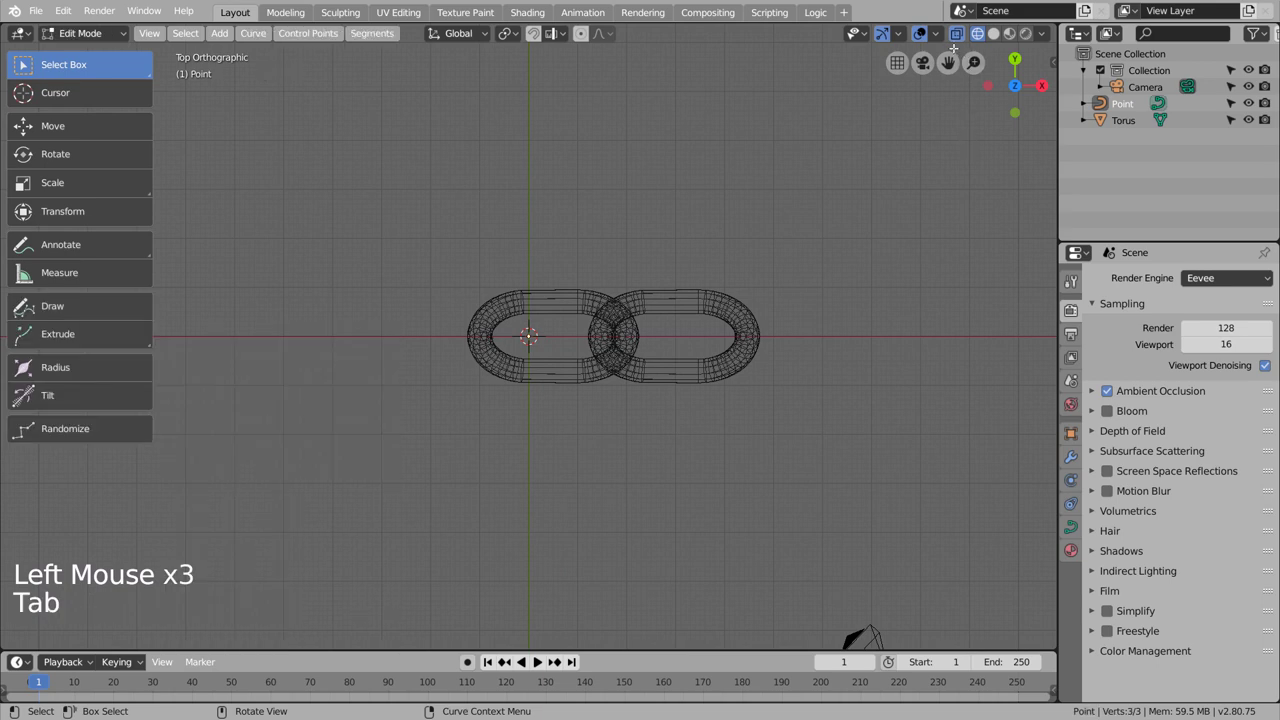
pyautogui.click(935, 33)
pyautogui.click(835, 424)
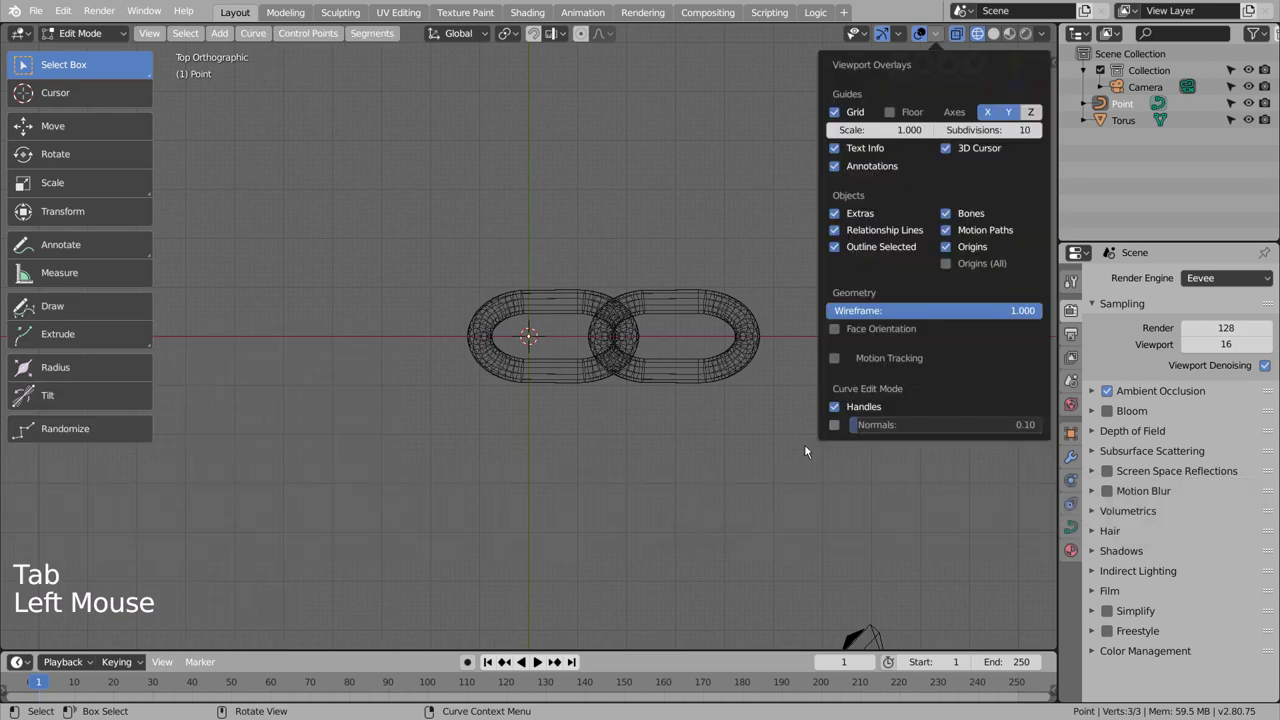
pyautogui.press('Tab')
pyautogui.press('Tab')
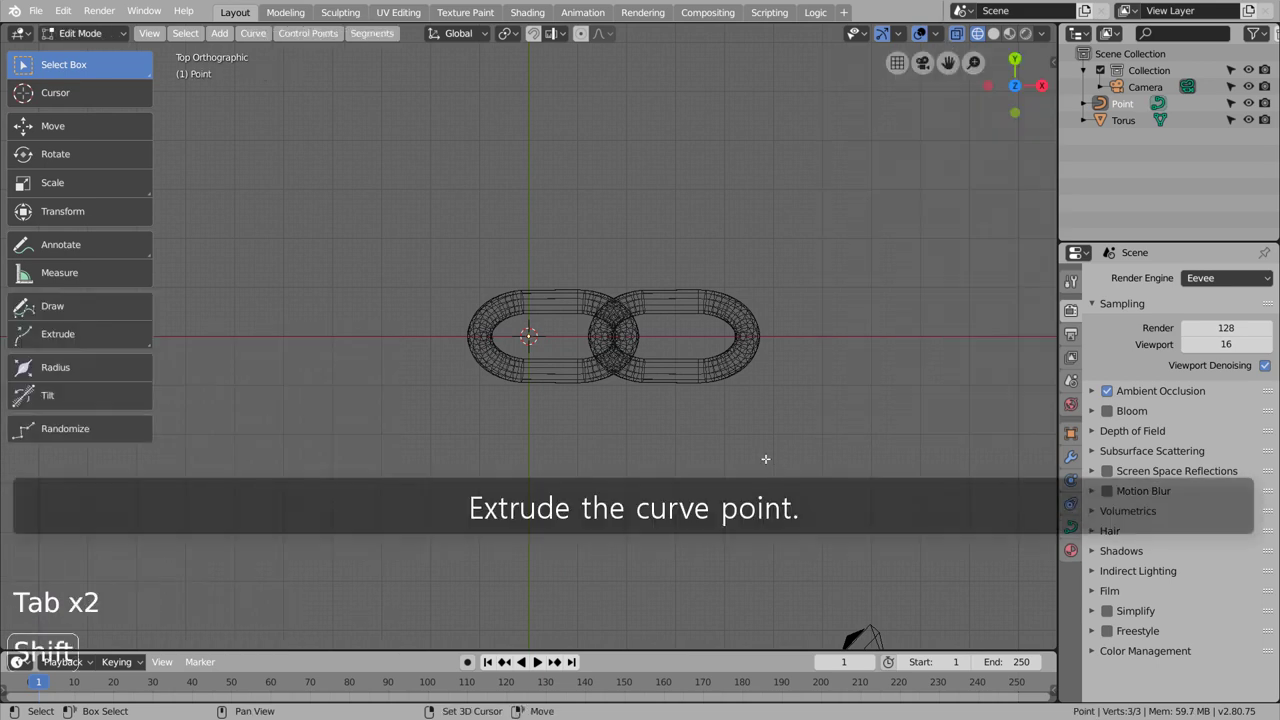
# Extrude the point curve into a long up-and-down zigzag running to the right
pyautogui.keyDown('shift'); pyautogui.moveTo(746, 451); pyautogui.dragTo(509, 409, button='middle'); pyautogui.keyUp('shift')
pyautogui.press('e')
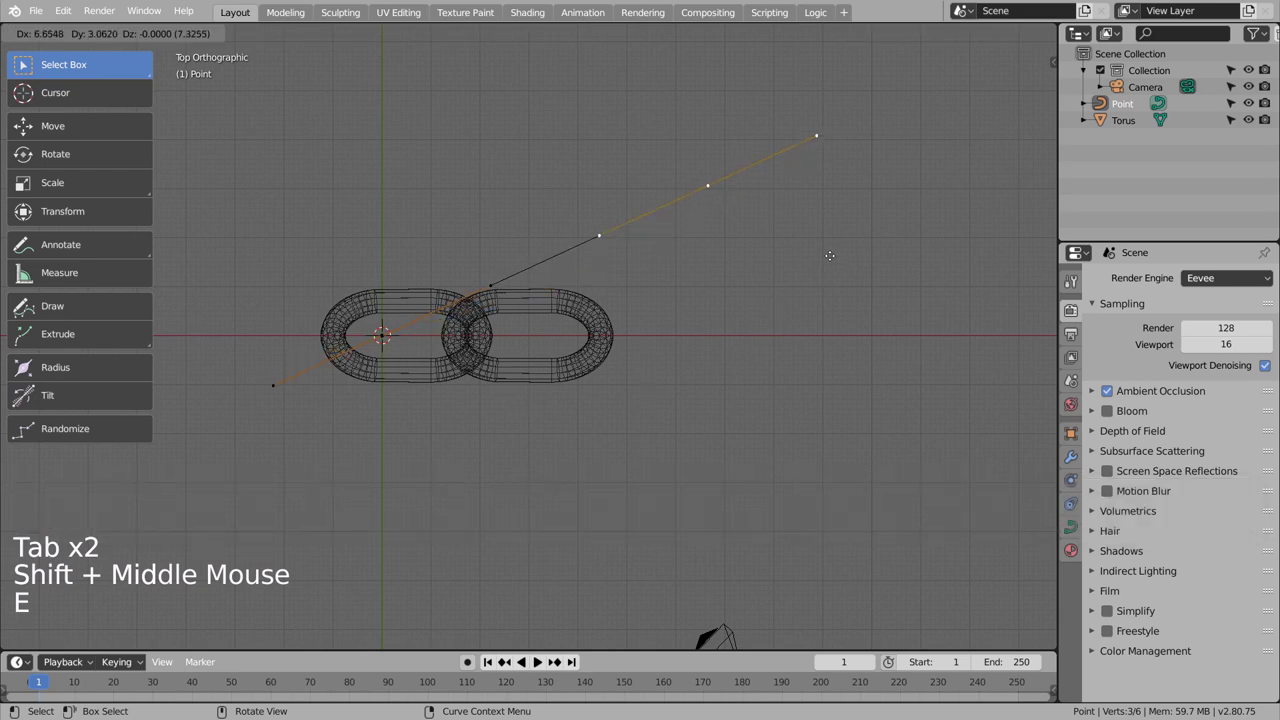
pyautogui.click(828, 255)
pyautogui.keyDown('shift'); pyautogui.moveTo(862, 448); pyautogui.dragTo(666, 300, button='middle'); pyautogui.keyUp('shift')
pyautogui.press('e')
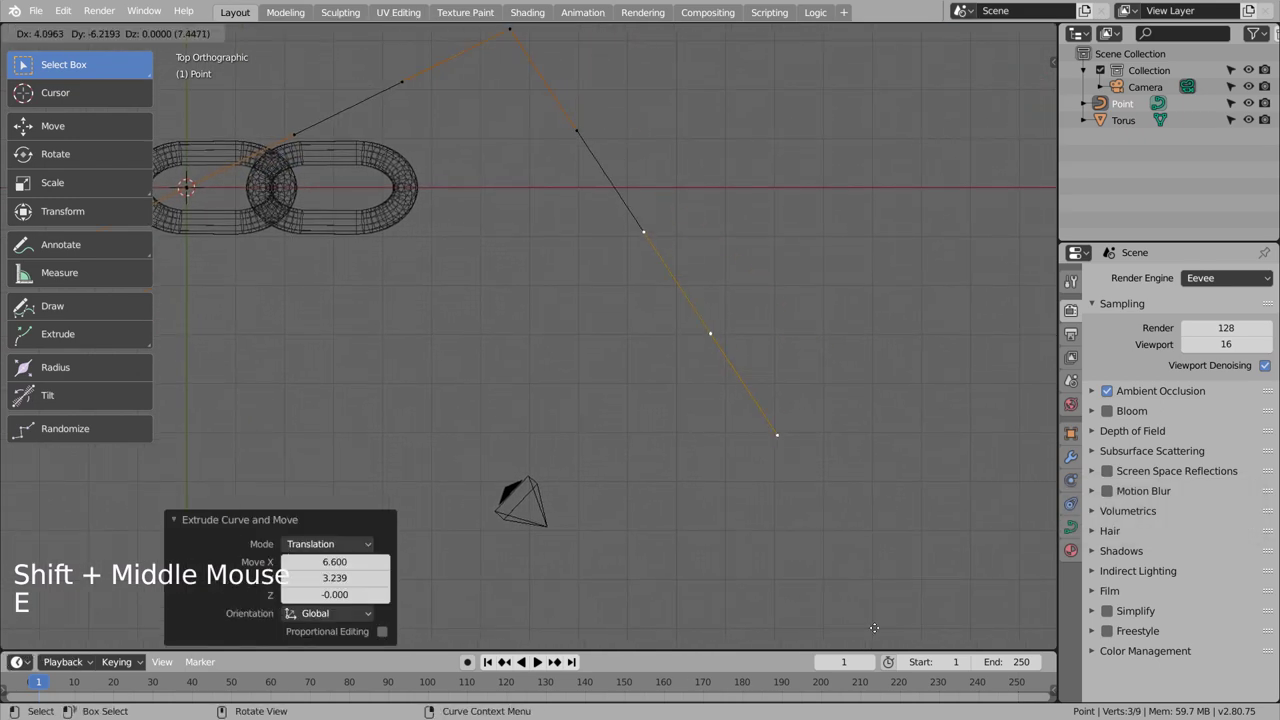
pyautogui.click(873, 629)
pyautogui.keyDown('shift'); pyautogui.moveTo(952, 132); pyautogui.dragTo(699, 240, button='middle'); pyautogui.keyUp('shift')
pyautogui.press('e')
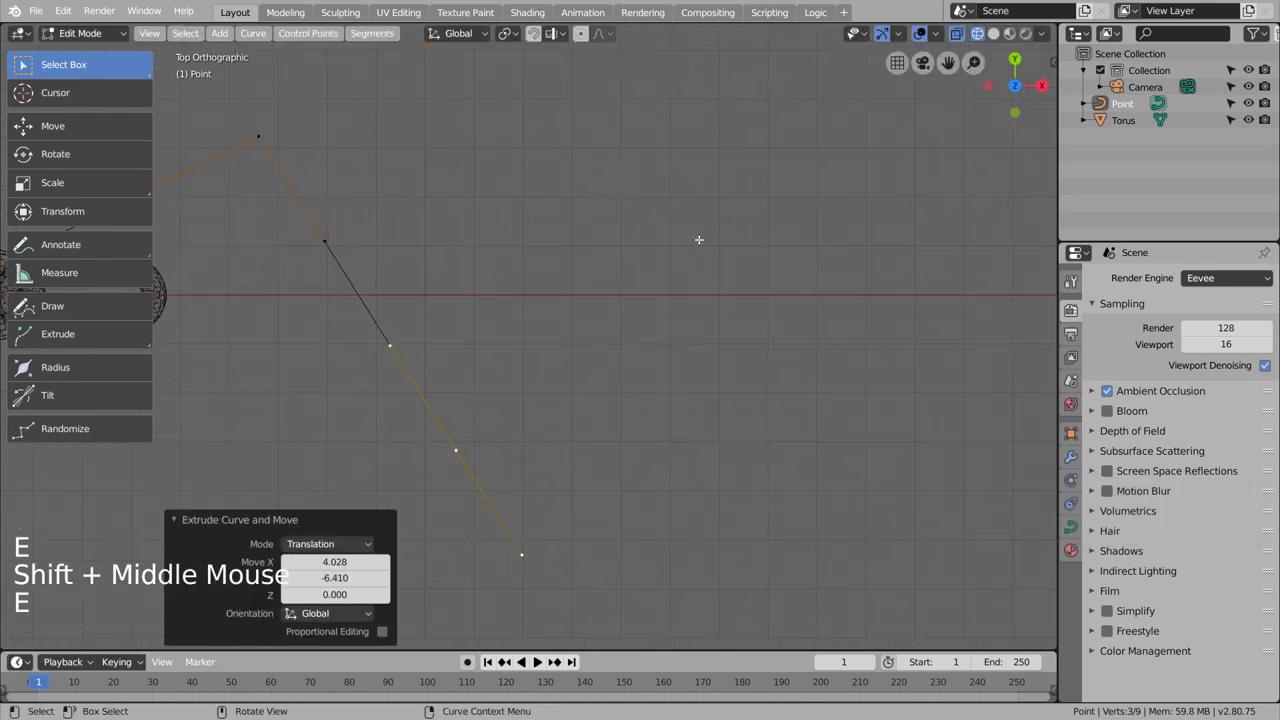
pyautogui.press('e')
pyautogui.click(888, 78)
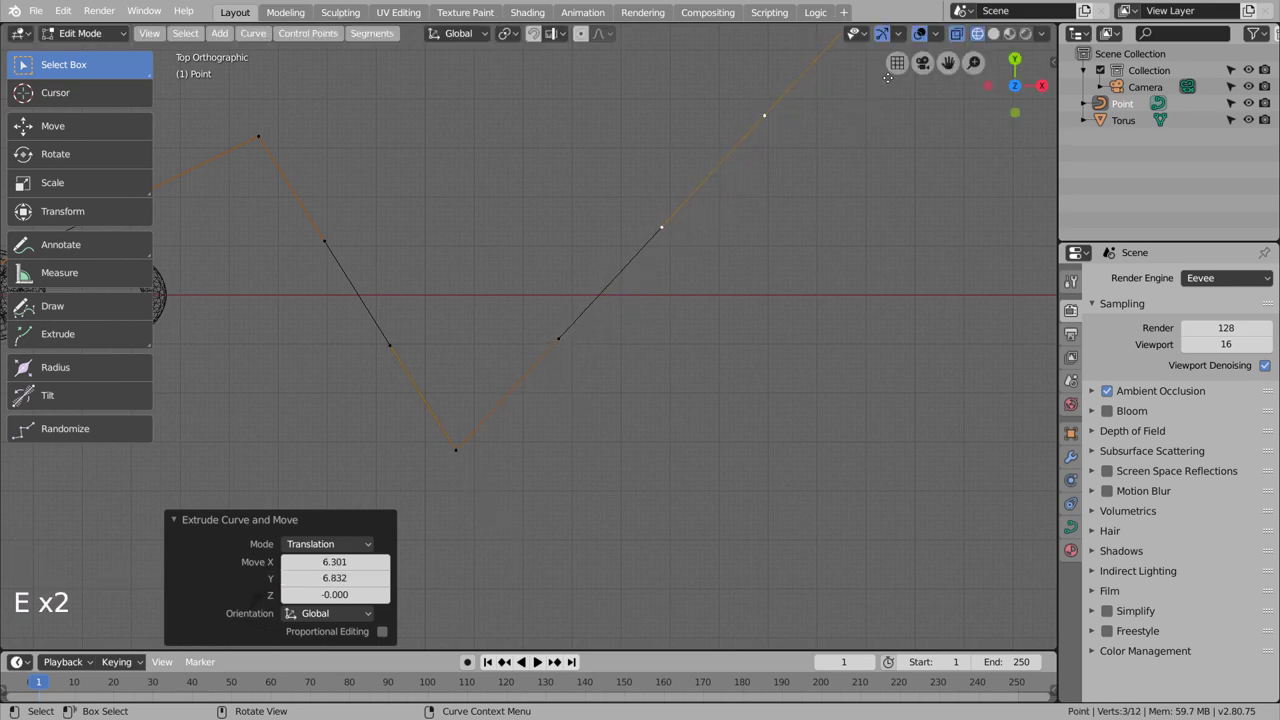
pyautogui.press('e')
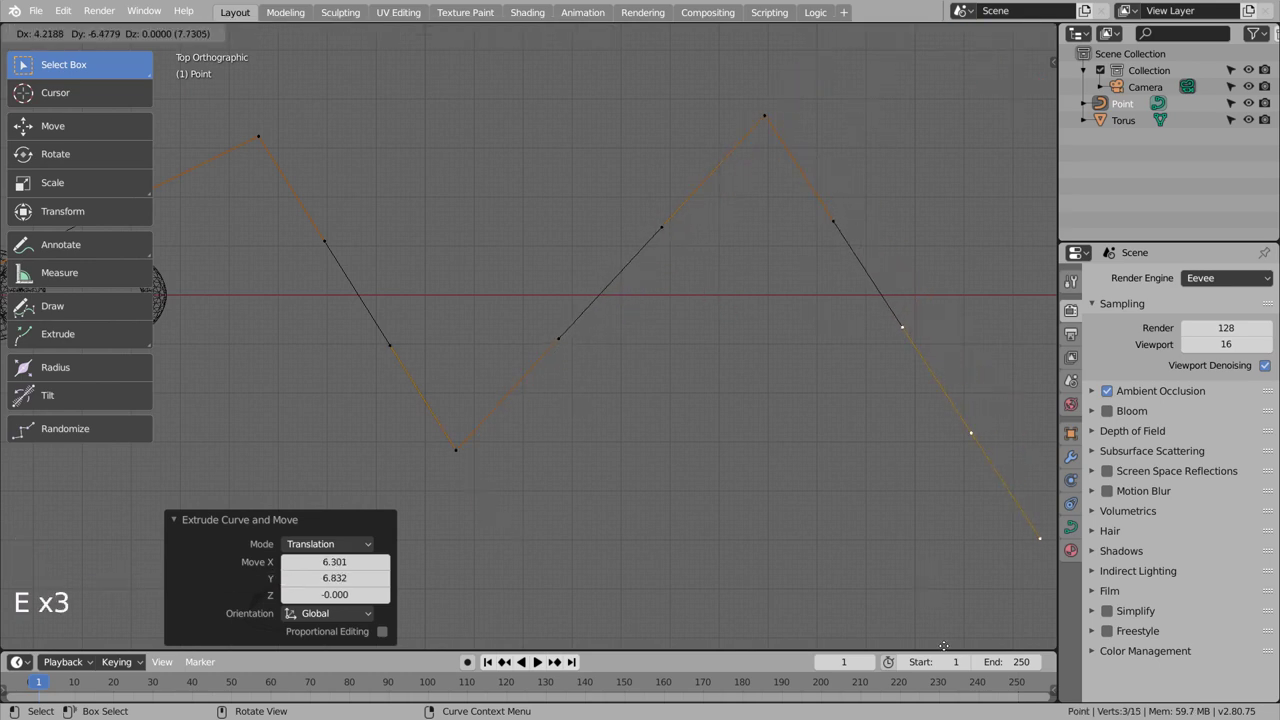
pyautogui.click(960, 41)
pyautogui.scroll(-3, 491, 239)
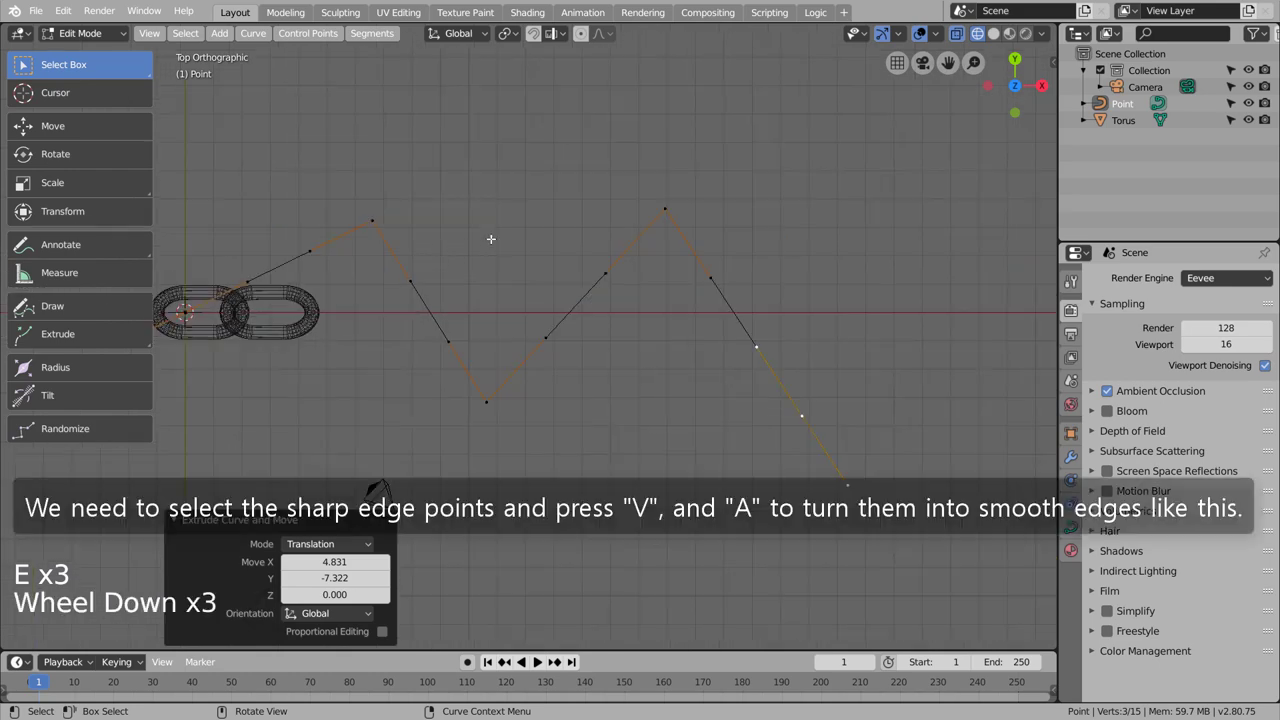
# Give the three sharp corner points Automatic handles to smooth the path
pyautogui.click(662, 232)
pyautogui.keyDown('shift'); pyautogui.click(486, 398); pyautogui.keyUp('shift')
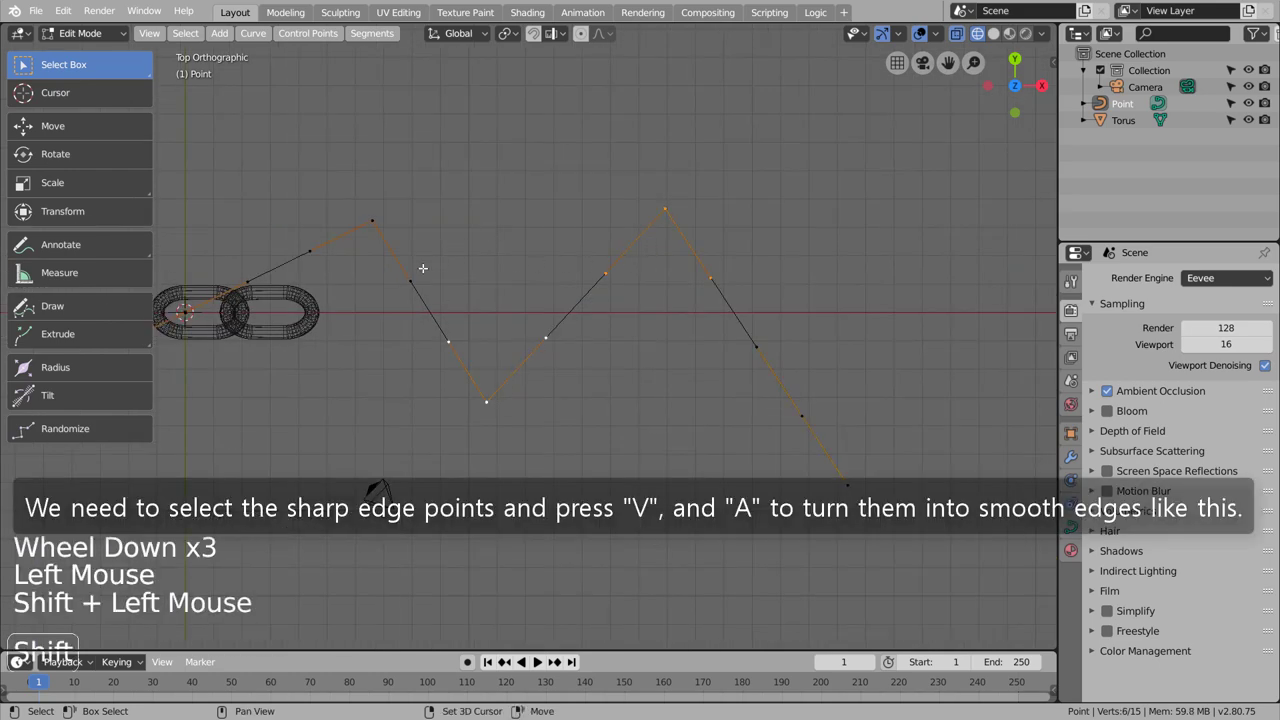
pyautogui.keyDown('shift'); pyautogui.click(388, 217); pyautogui.keyUp('shift')
pyautogui.press('v')
pyautogui.press('a')
pyautogui.press('Tab')
pyautogui.moveTo(492, 290); pyautogui.dragTo(373, 323, button='middle')
# Add an Array modifier and a Curve modifier to the chain link object
pyautogui.click(318, 385)
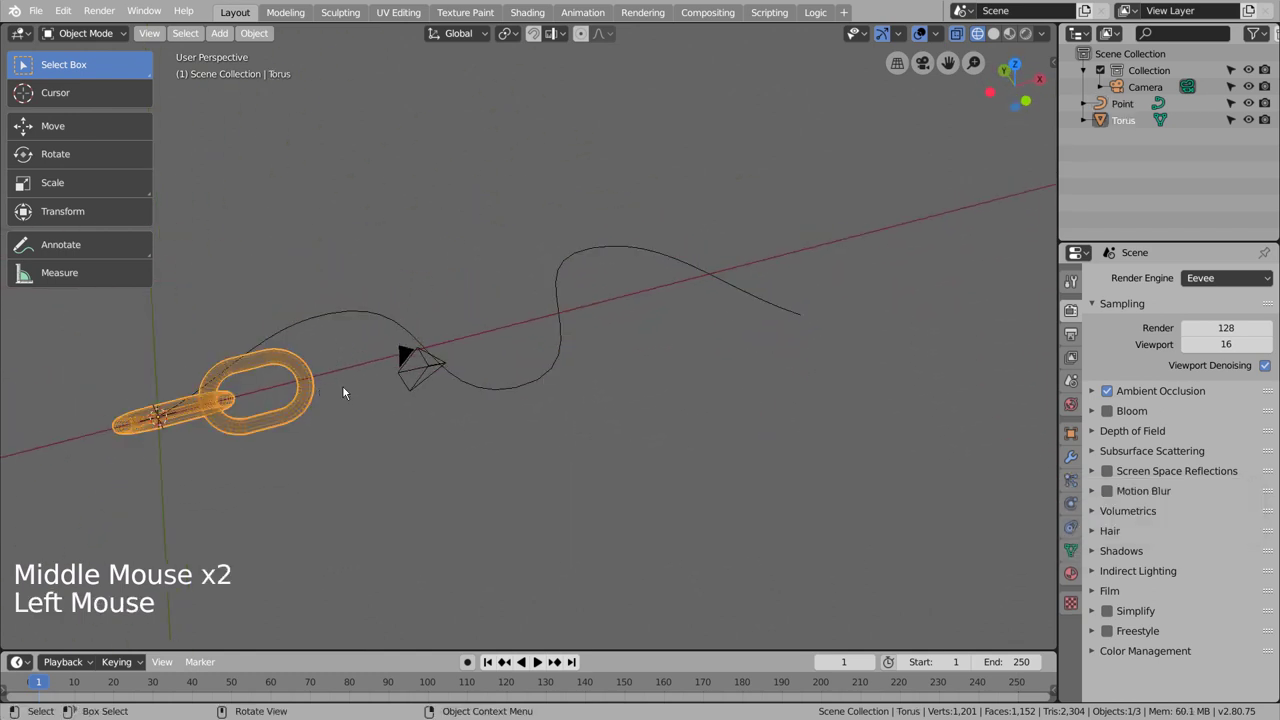
pyautogui.click(1071, 457)
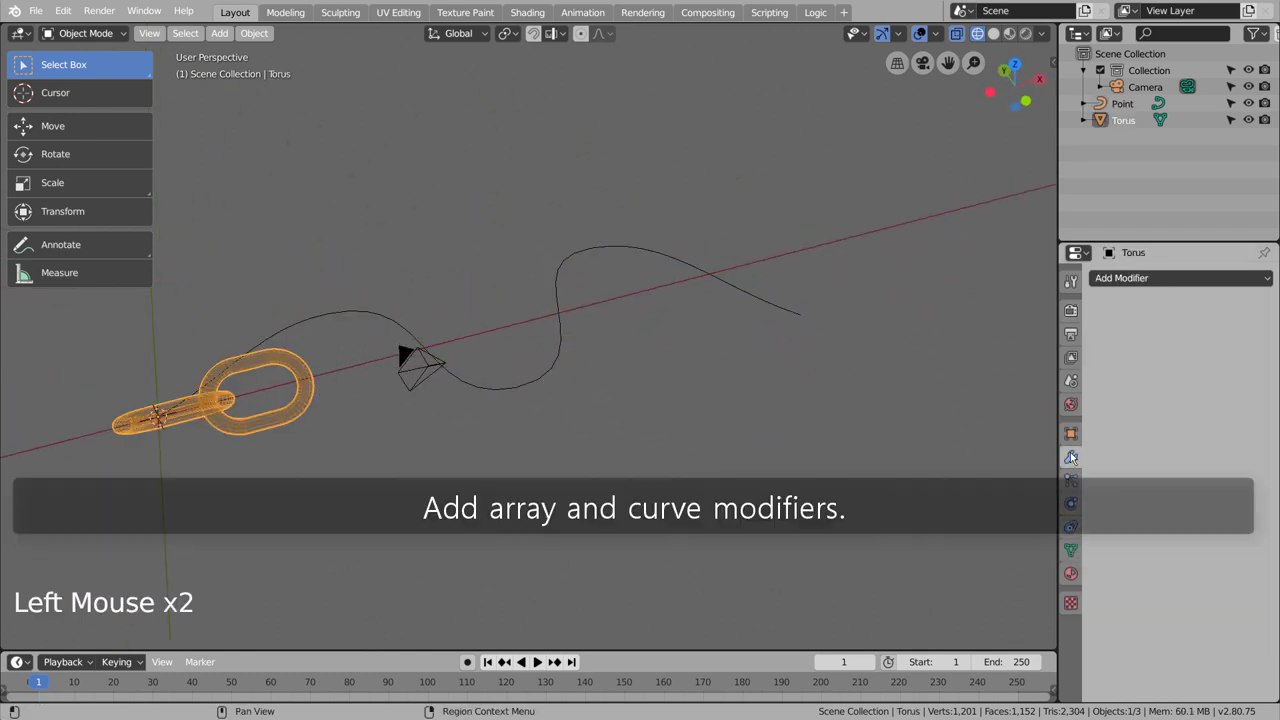
pyautogui.click(1196, 279)
pyautogui.click(922, 315)
pyautogui.click(1144, 279)
pyautogui.click(1093, 352)
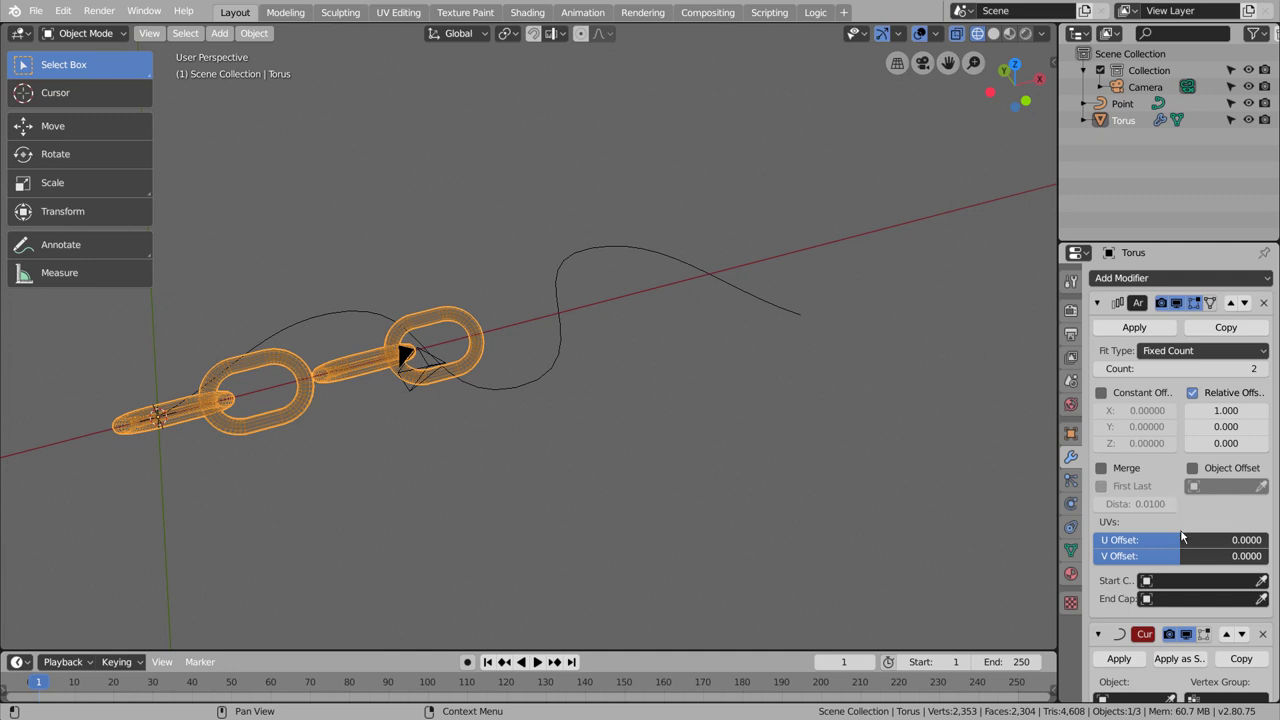
# Set the Array to Fit Curve using Point, and the Curve modifier's object to Point
pyautogui.click(1203, 351)
pyautogui.click(1168, 404)
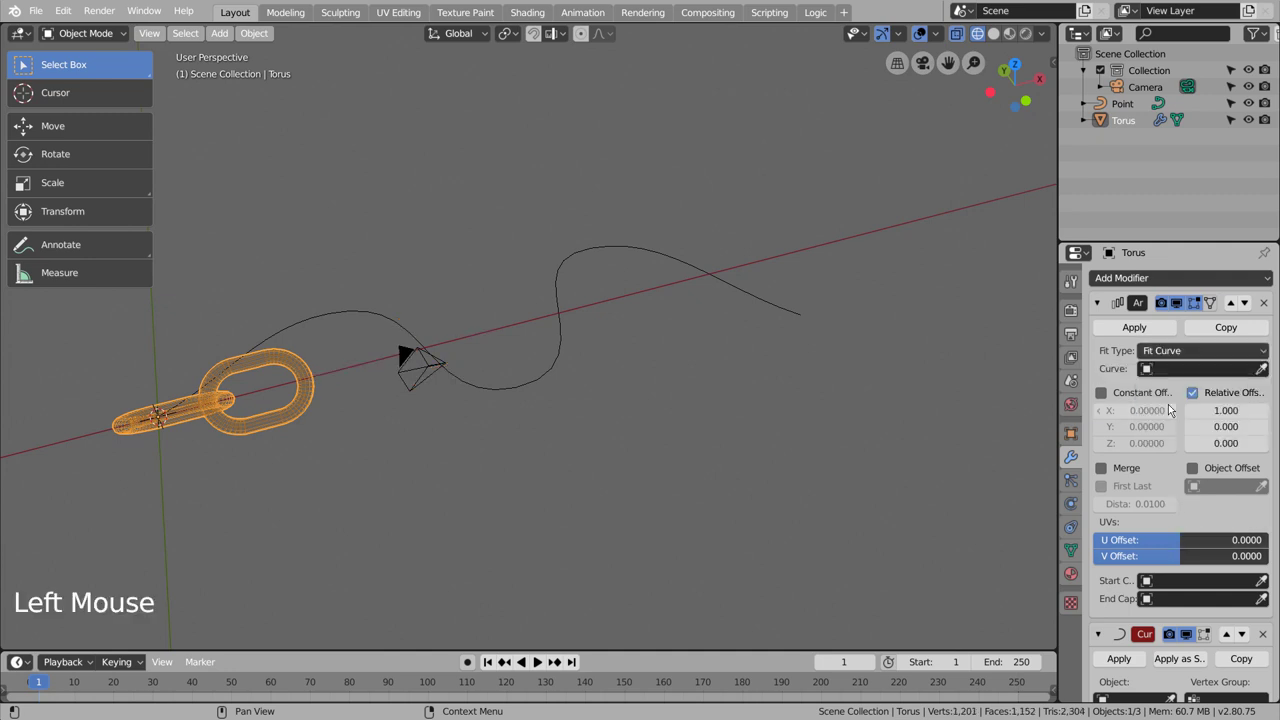
pyautogui.click(1165, 369)
pyautogui.click(1127, 420)
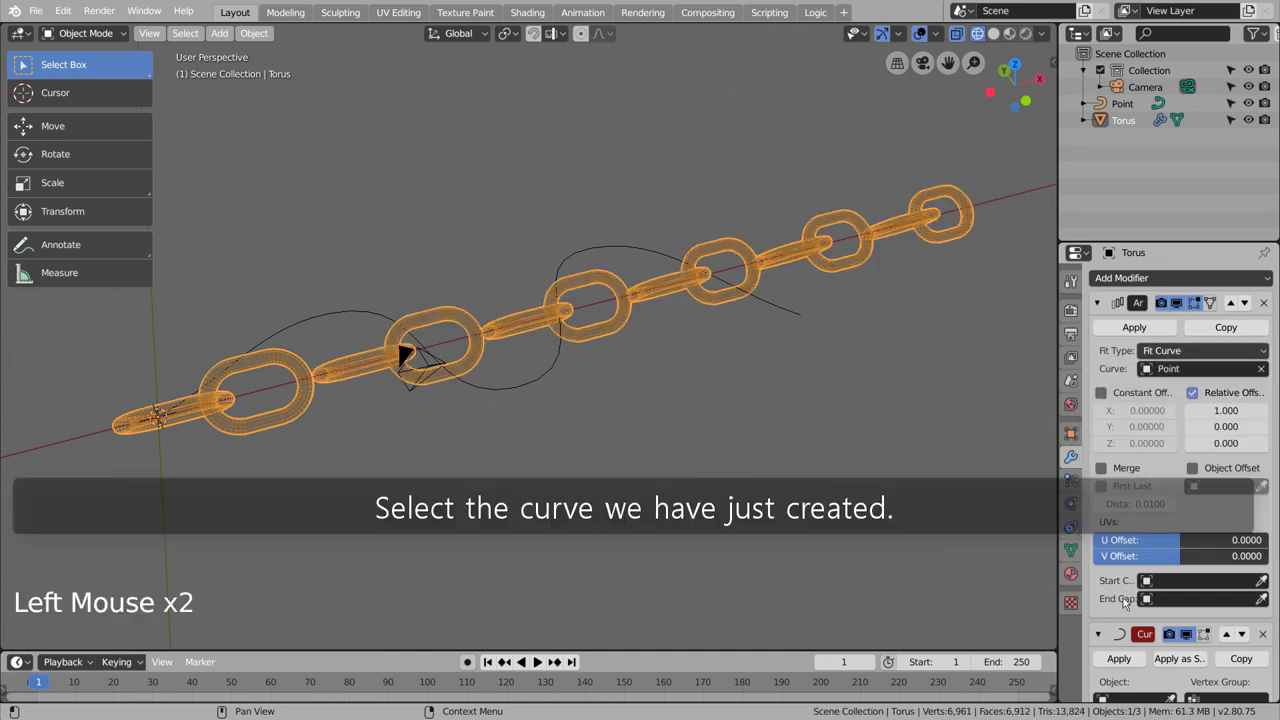
pyautogui.scroll(-4, 1118, 652)
pyautogui.click(1125, 641)
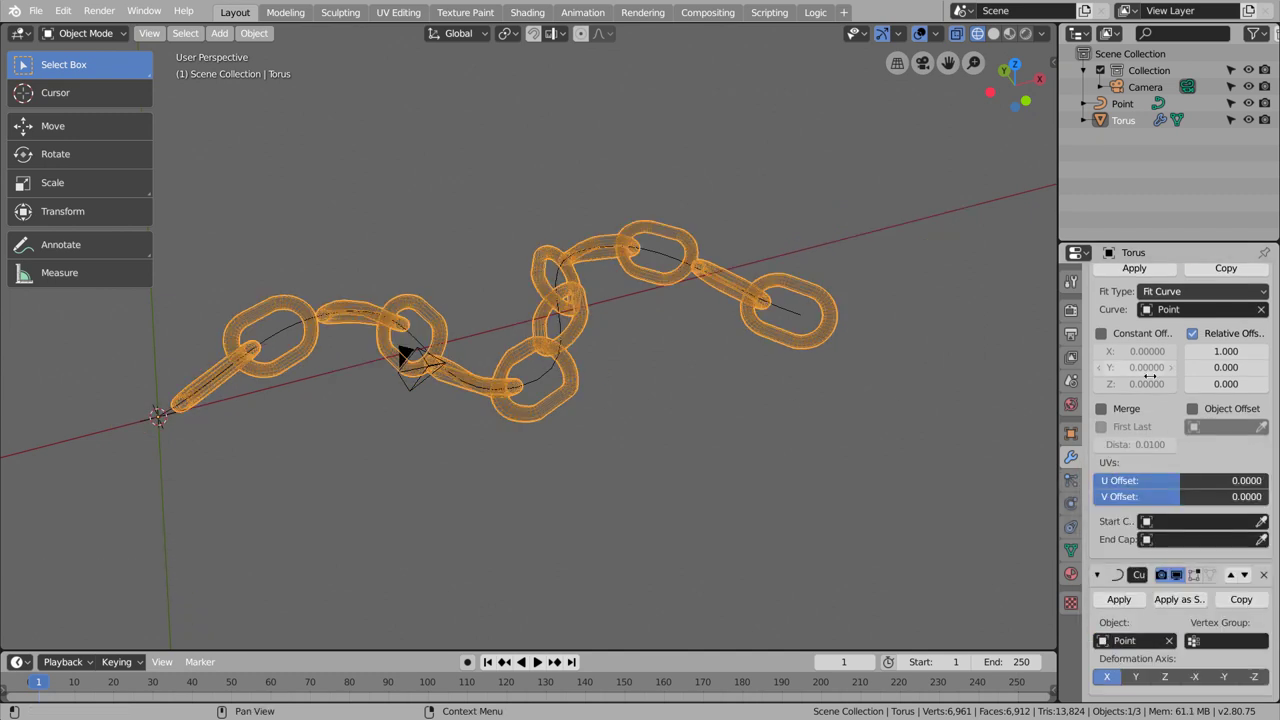
# Lower the array's Relative Offset X to 0.800 to bring the links closer
pyautogui.scroll(5, 1212, 432)
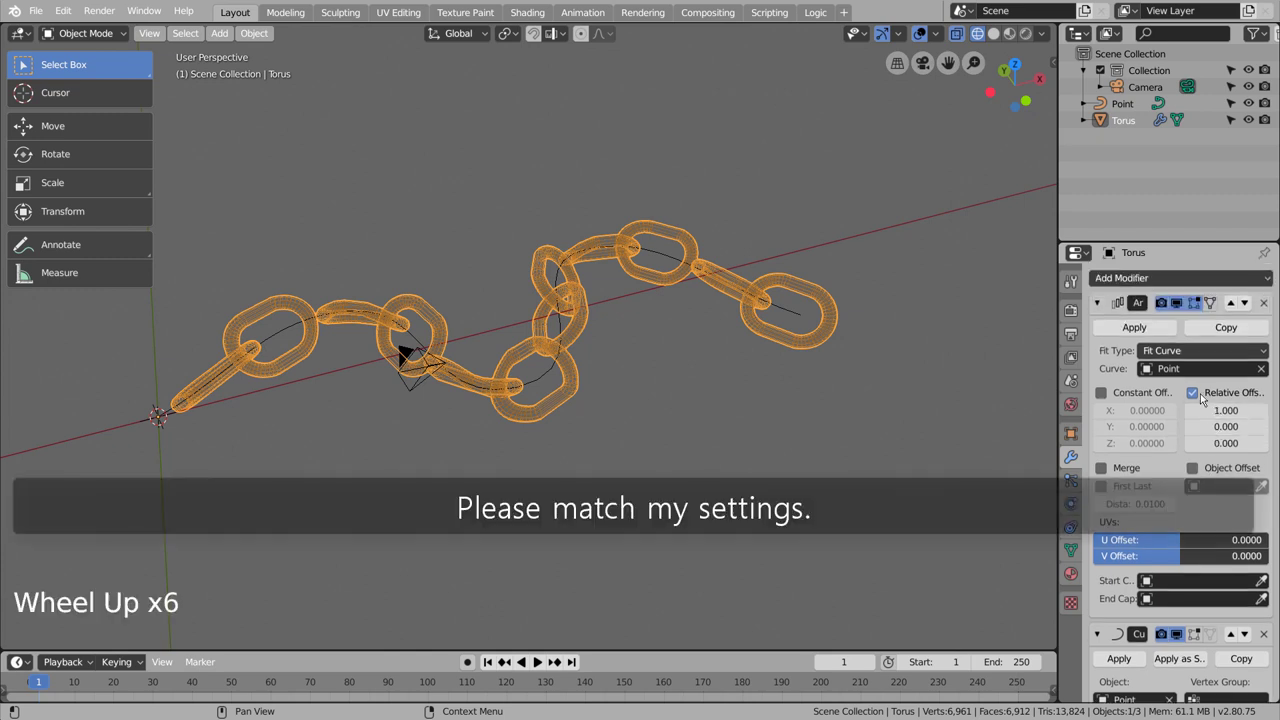
pyautogui.click(1192, 412)
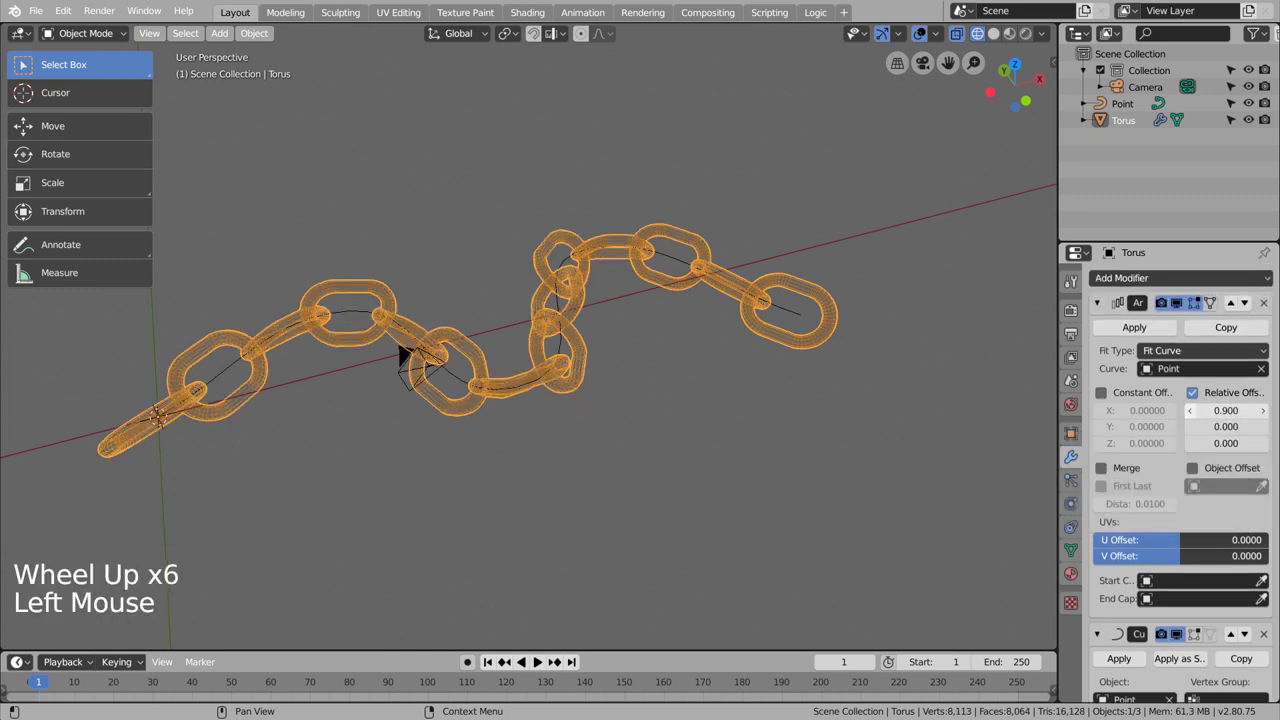
pyautogui.click(1192, 412)
pyautogui.moveTo(671, 443); pyautogui.dragTo(557, 434, button='middle')
# Align the camera to the view and refine its framing of the chain with walk navigation
pyautogui.press('ctrl+alt+KP_0')
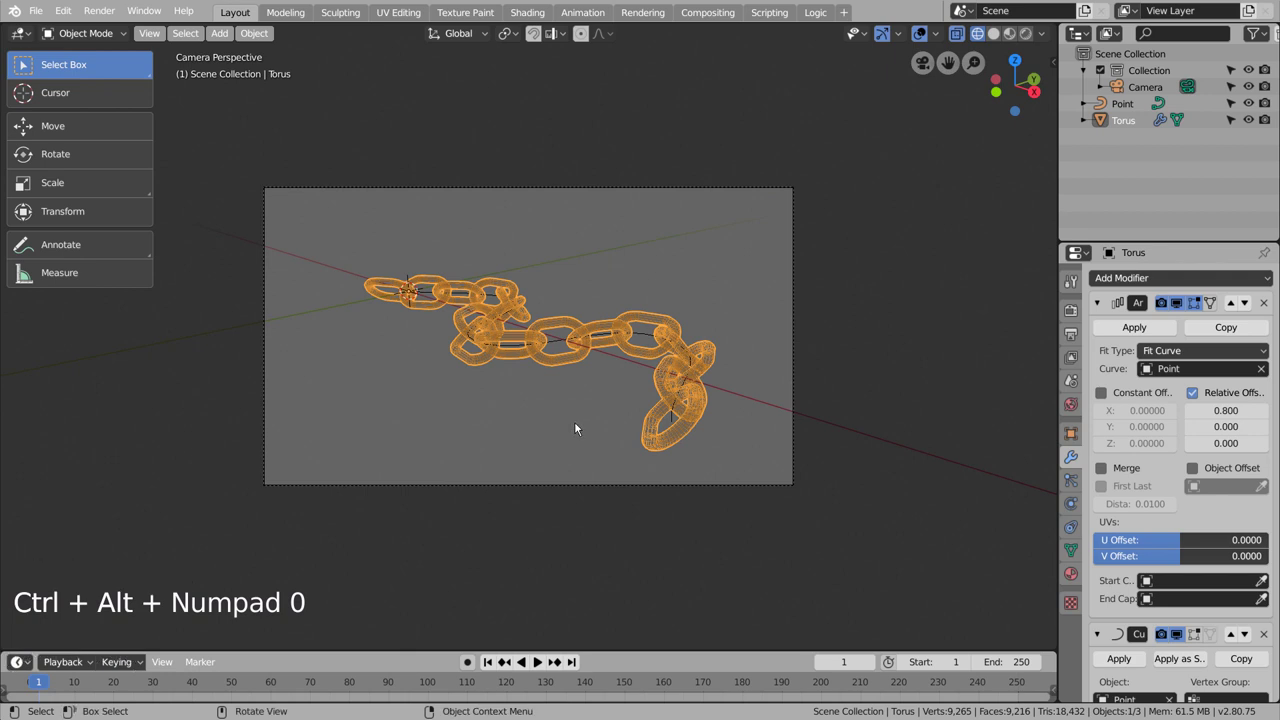
pyautogui.hotkey('shift', '`')
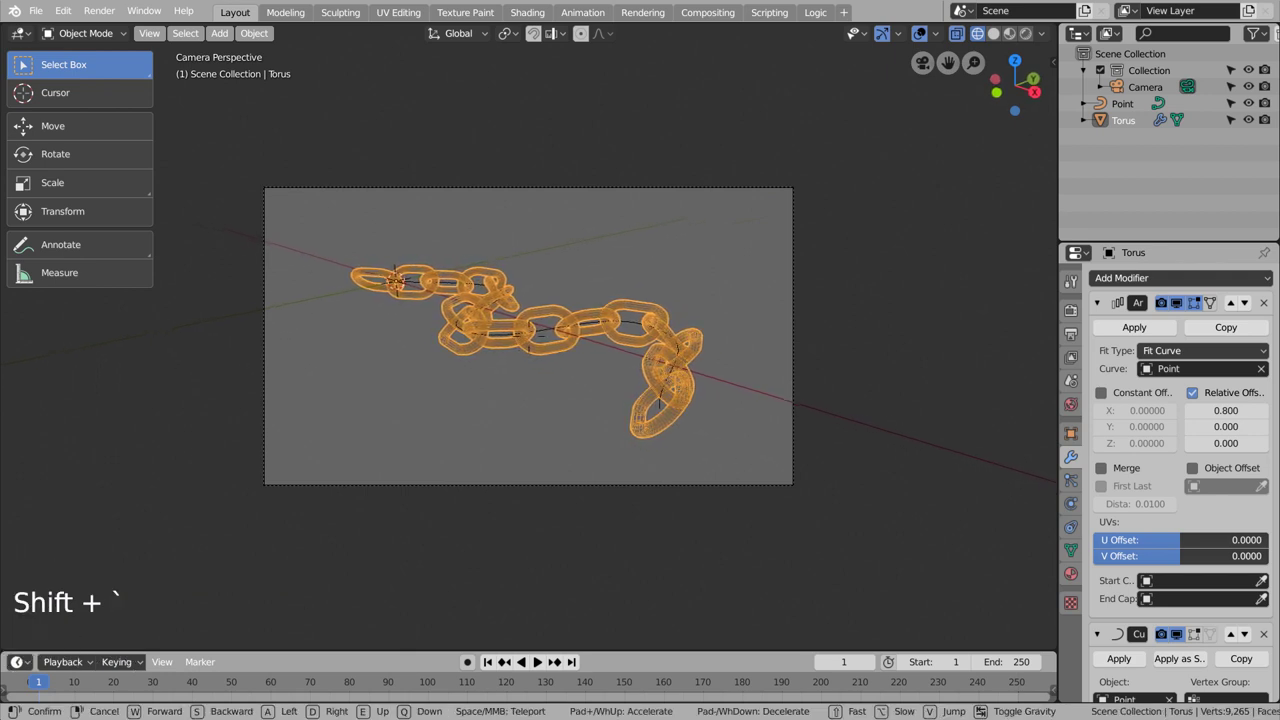
pyautogui.click(551, 378)
pyautogui.click(552, 398)
pyautogui.moveTo(552, 398); pyautogui.dragTo(610, 416, button='middle')
pyautogui.click(615, 415)
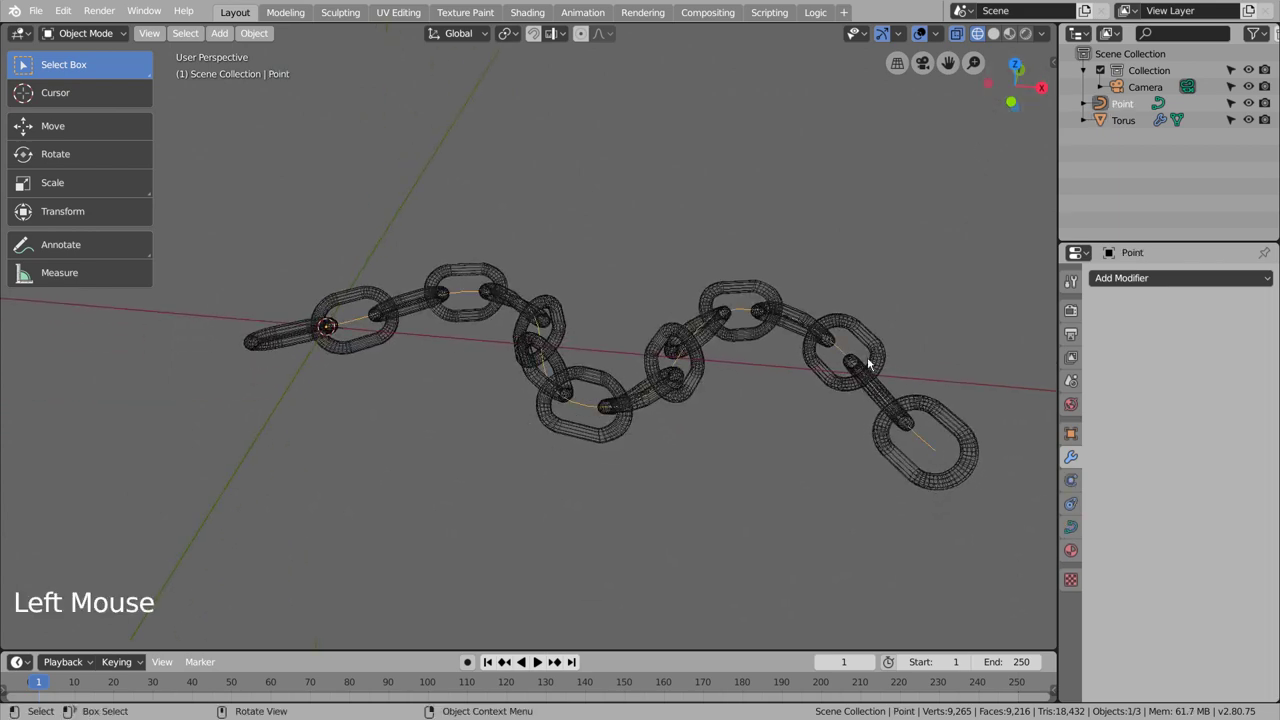
# Switch to Solid shading and create a new material for the torus chain
pyautogui.click(1018, 65)
pyautogui.click(1010, 33)
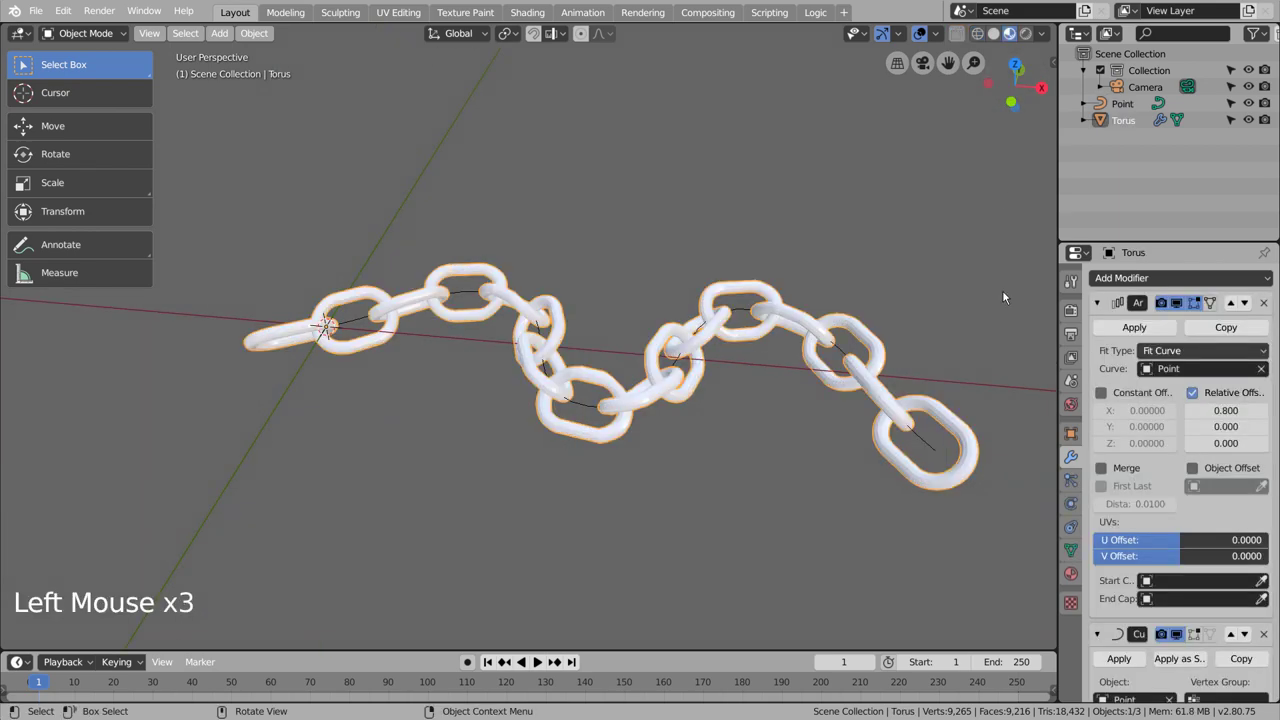
pyautogui.rightClick(855, 341)
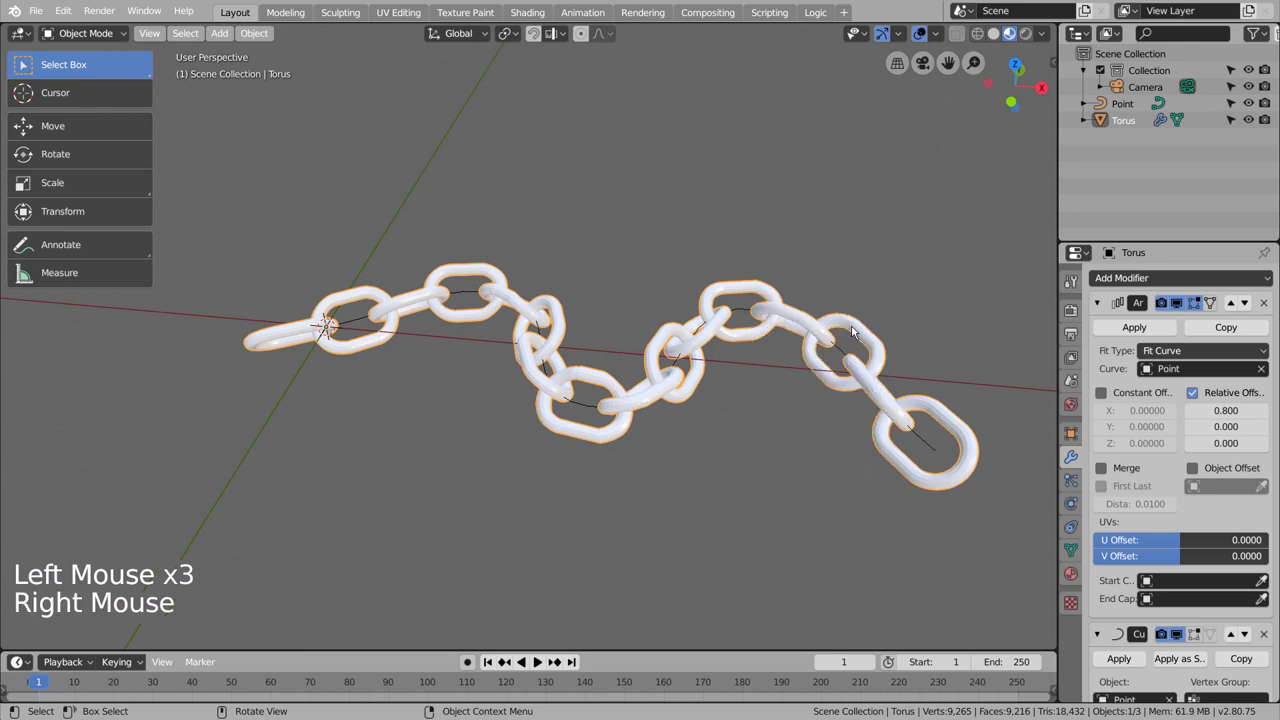
pyautogui.click(1071, 576)
pyautogui.click(1212, 349)
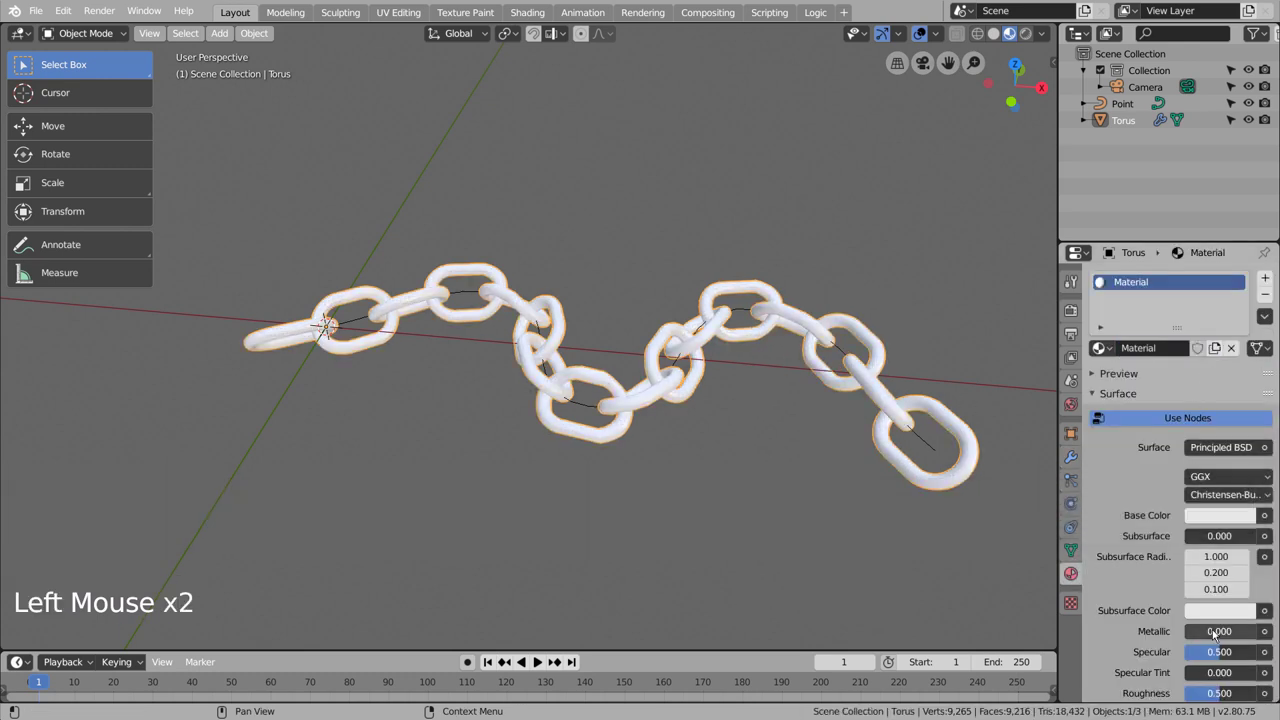
# Set the material's Metallic to 0.890 and Roughness to 0.197
pyautogui.moveTo(1214, 633); pyautogui.dragTo(1246, 633)
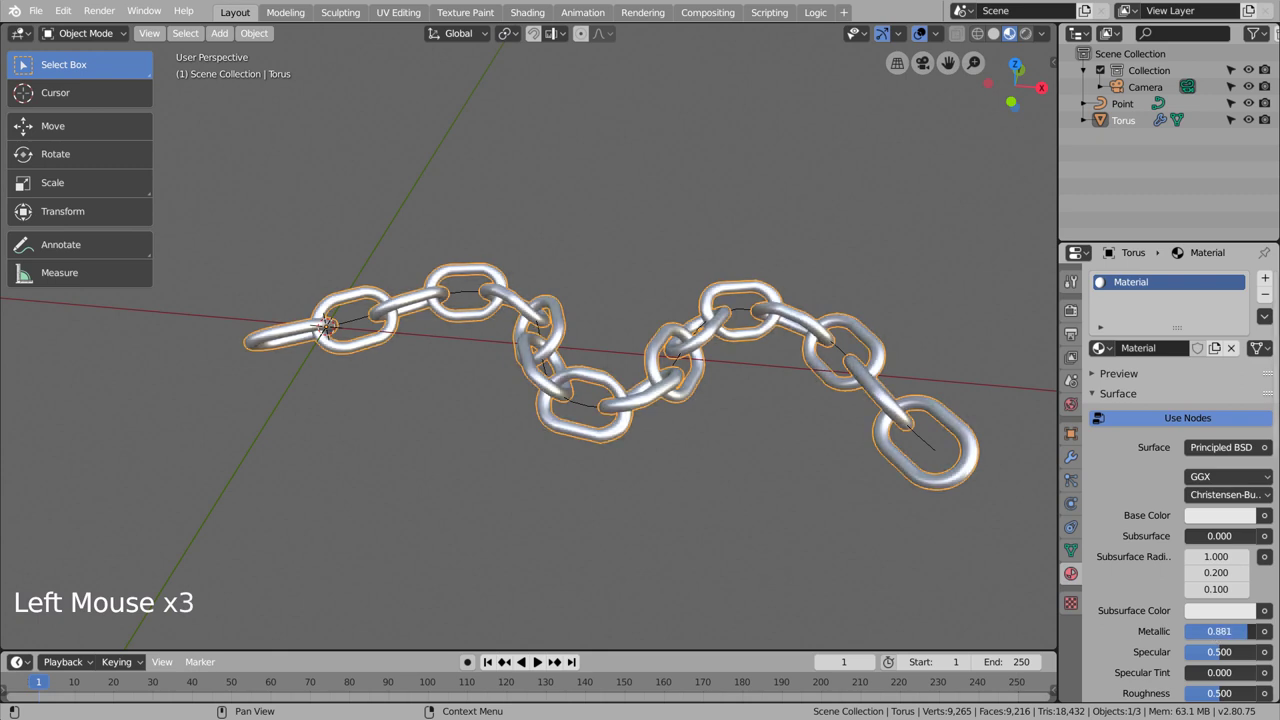
pyautogui.moveTo(1242, 632); pyautogui.dragTo(1248, 632)
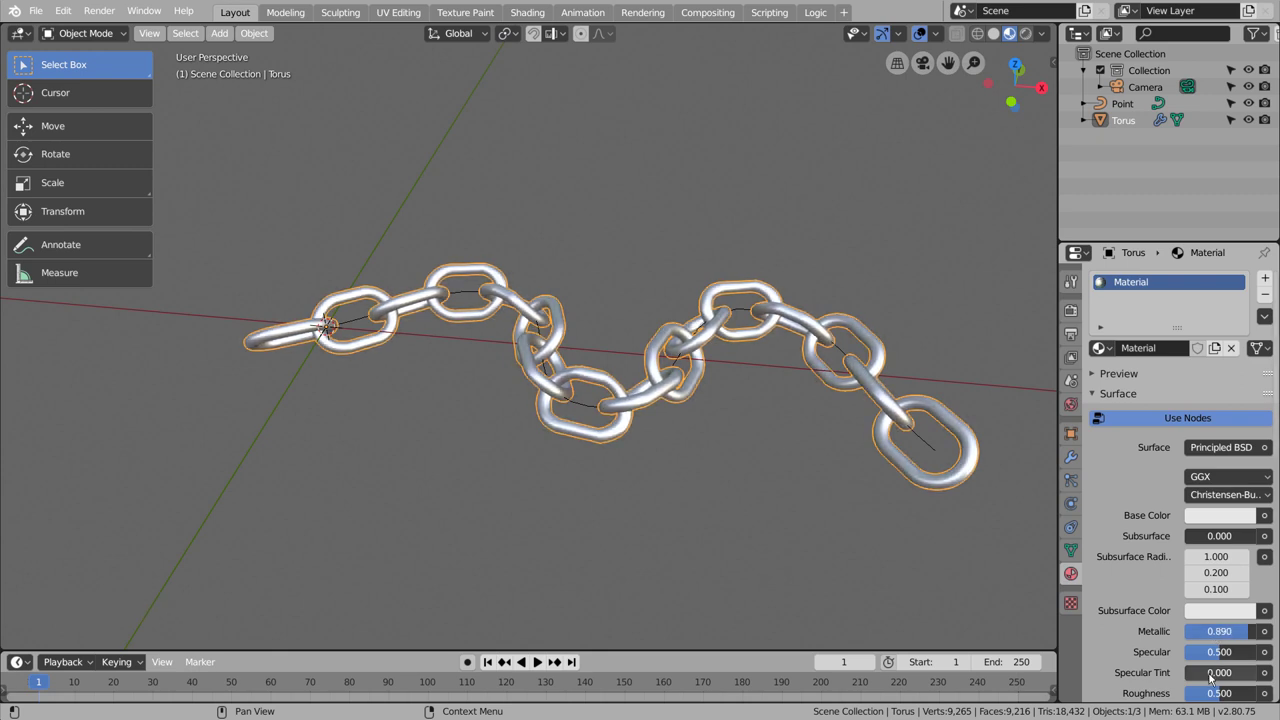
pyautogui.moveTo(1212, 693); pyautogui.dragTo(1185, 693)
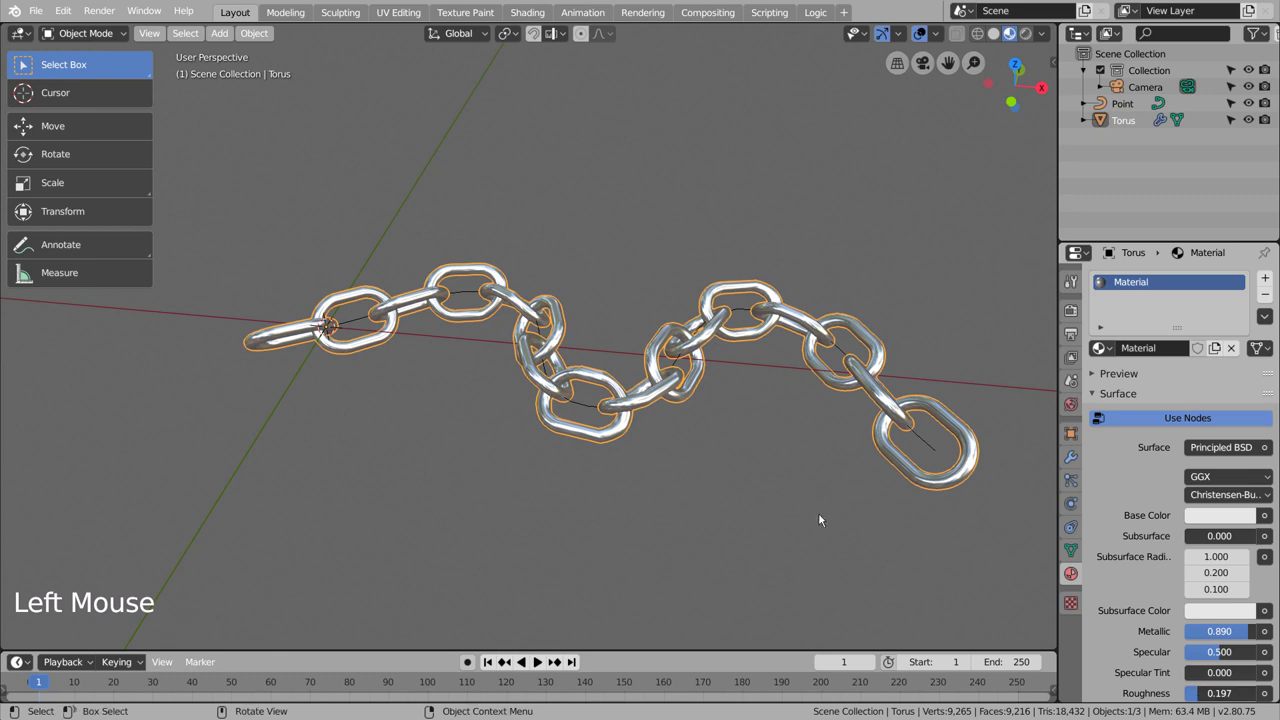
pyautogui.click(790, 474)
pyautogui.middleClick(790, 474)
pyautogui.moveTo(790, 474); pyautogui.dragTo(806, 497, button='middle')
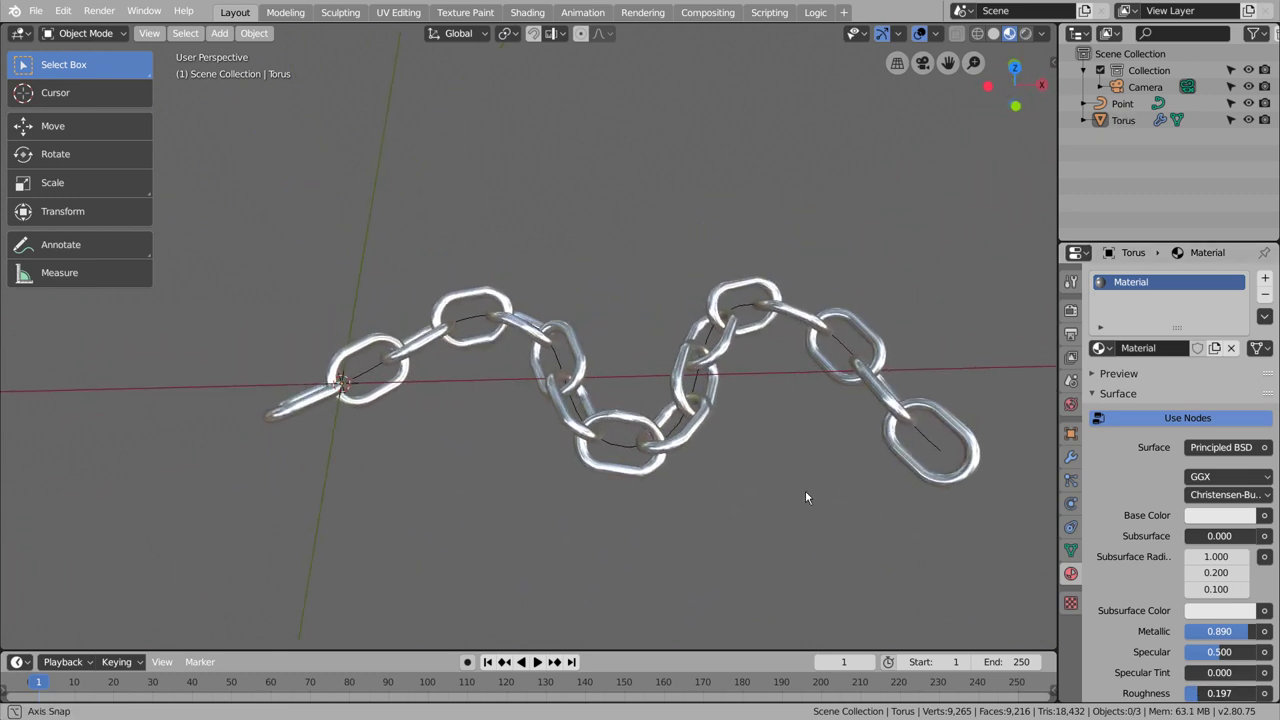
pyautogui.click(857, 377)
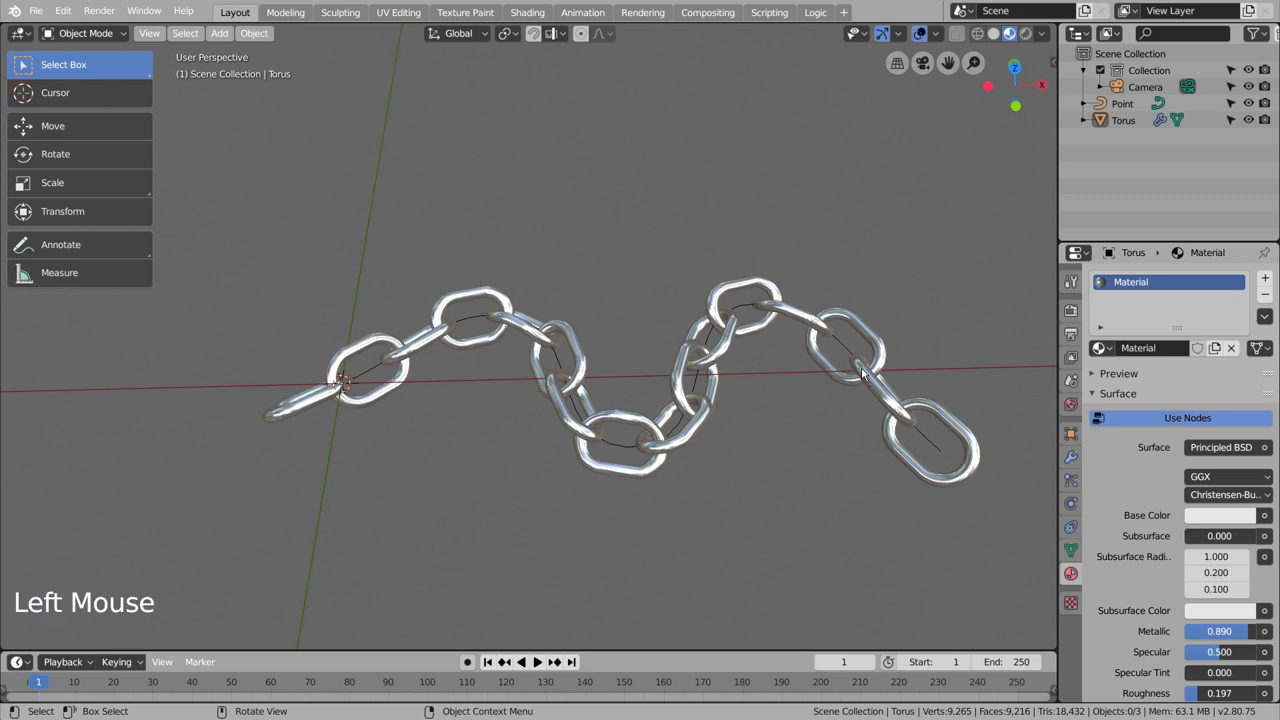
# Apply All Transforms to the torus chain and then to the Point curve
pyautogui.hotkey('ctrl', 'a')
pyautogui.click(775, 412)
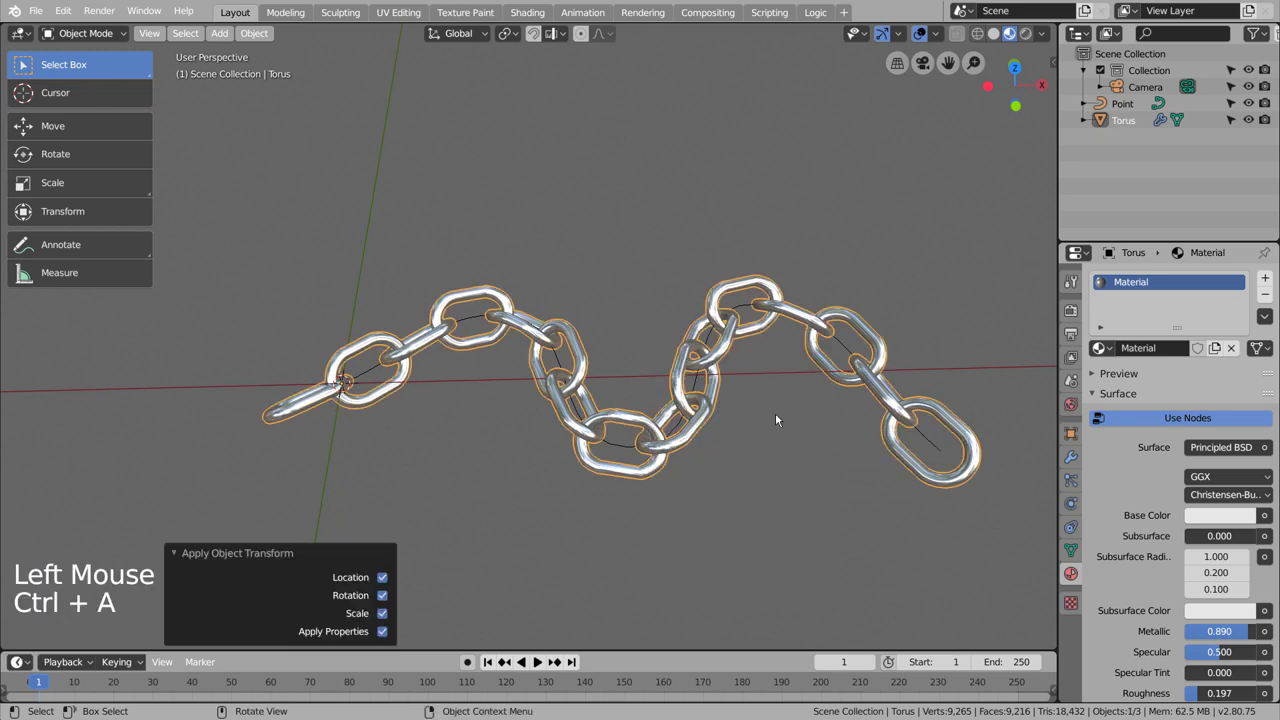
pyautogui.click(560, 364)
pyautogui.hotkey('ctrl', 'a')
pyautogui.click(606, 328)
pyautogui.click(626, 353)
# Check the chain's framing through the scene camera view
pyautogui.moveTo(627, 357); pyautogui.dragTo(600, 430, button='middle')
pyautogui.scroll(-3, 800, 410)
pyautogui.press('KP_0')
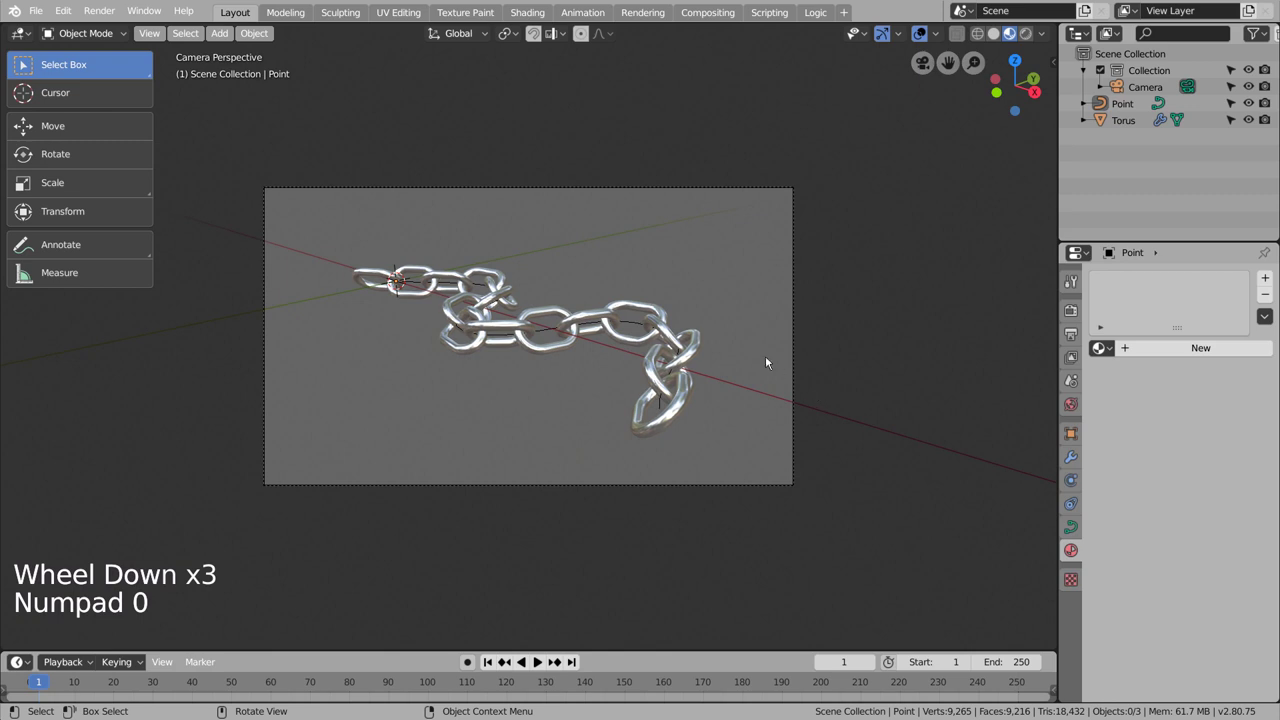
pyautogui.moveTo(764, 362); pyautogui.dragTo(962, 321, button='middle')
pyautogui.click(960, 322)
pyautogui.scroll(-3, 667, 385)
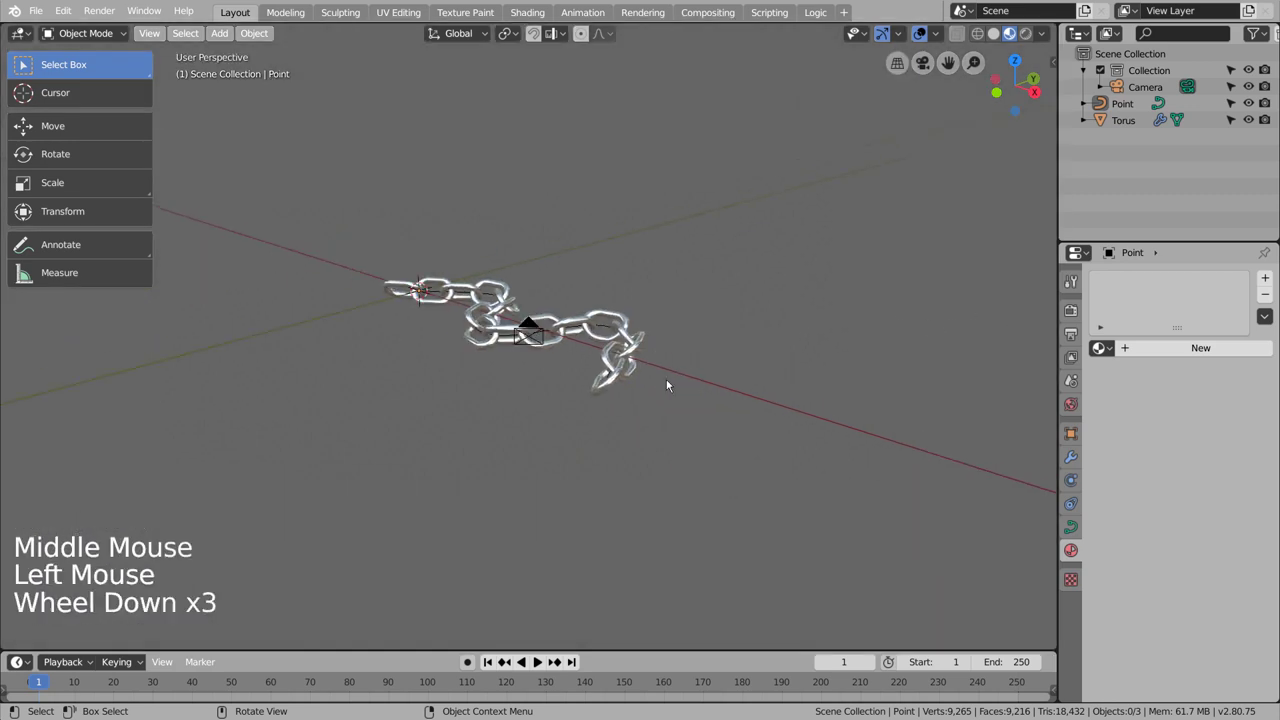
# Add a plane, scale it up 10 then 2 times, and lower it one unit along Z
pyautogui.hotkey('shift', 'a')
pyautogui.moveTo(662, 358)
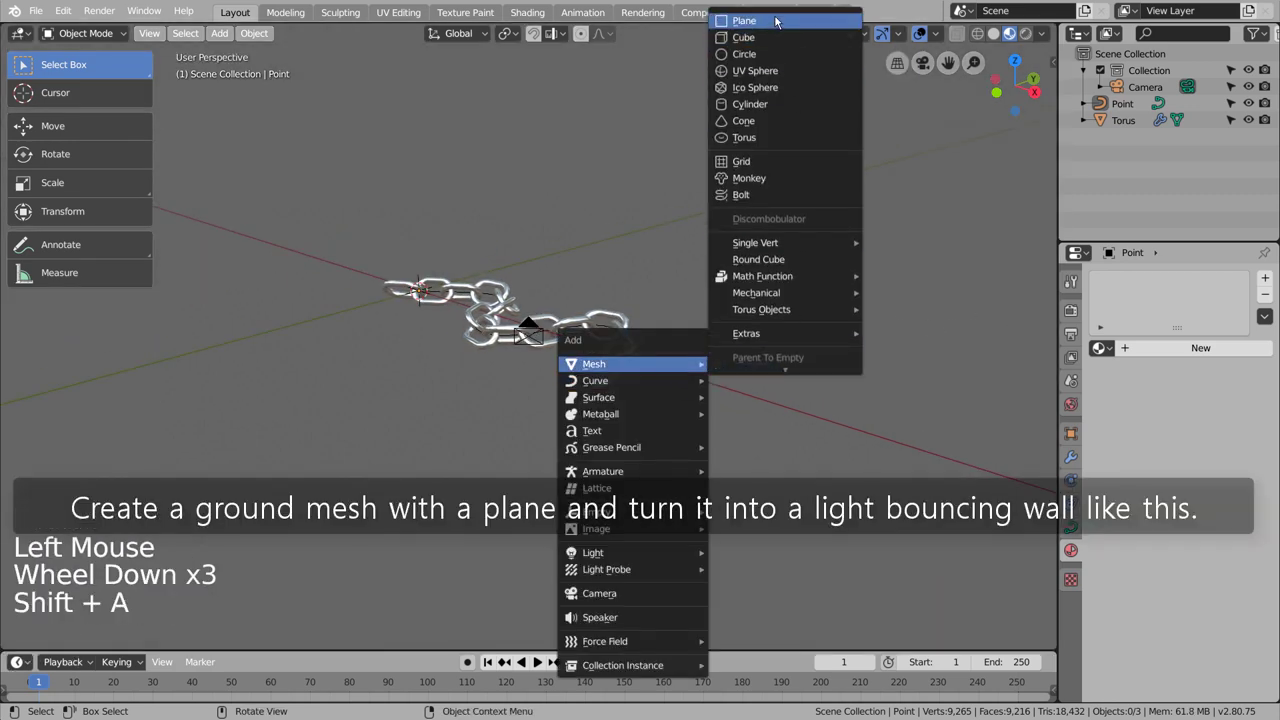
pyautogui.click(774, 21)
pyautogui.write('s10')
pyautogui.press('Return')
pyautogui.write('s2')
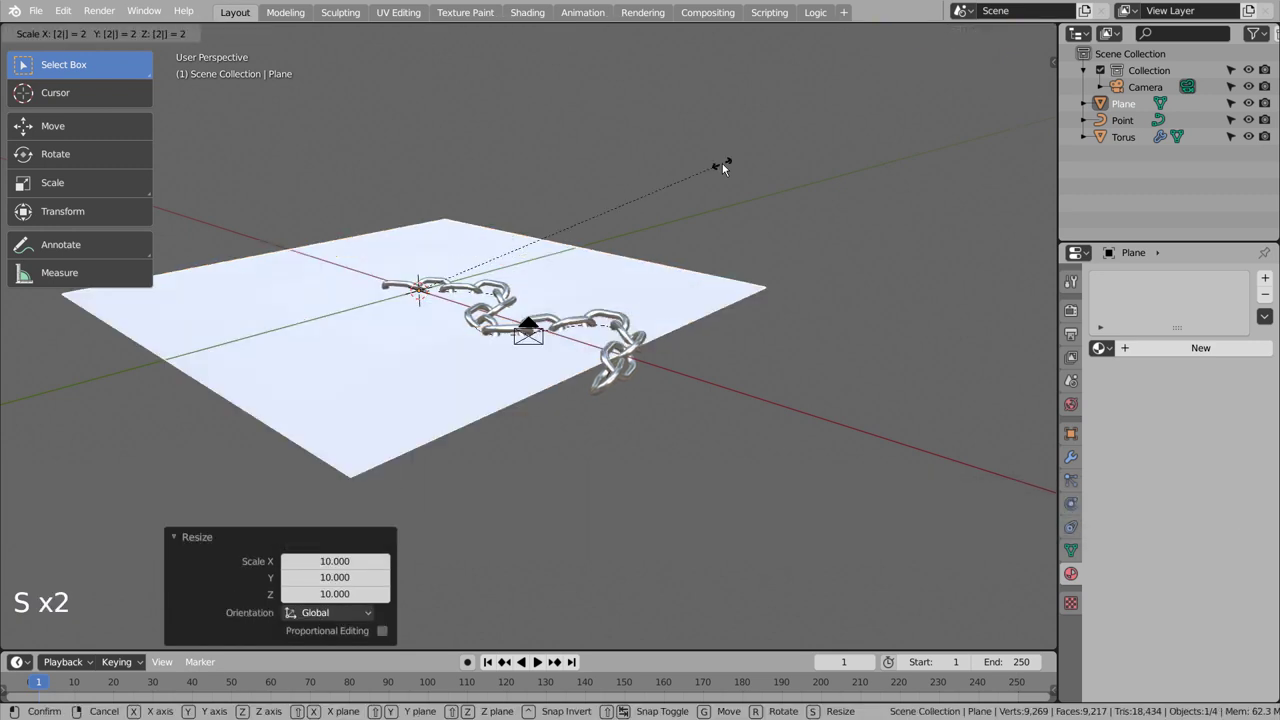
pyautogui.press('Return')
pyautogui.press('s')
pyautogui.rightClick(722, 163)
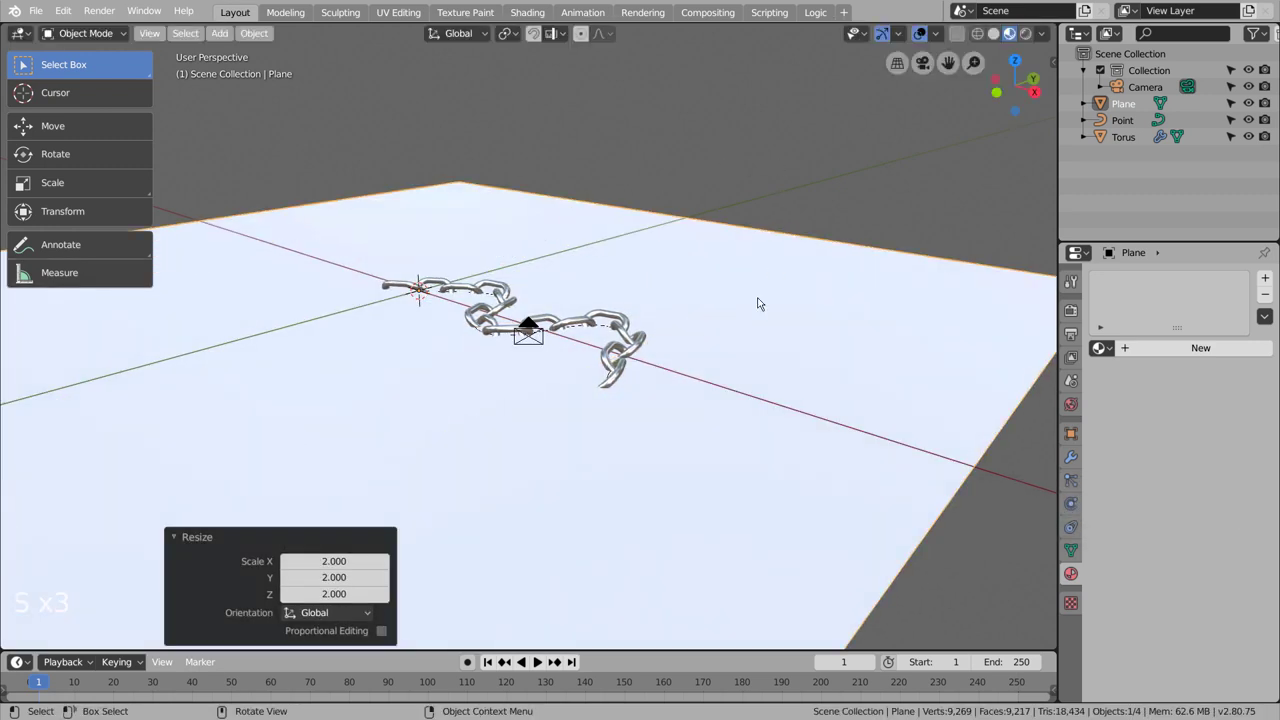
pyautogui.write('gz-1')
pyautogui.press('Return')
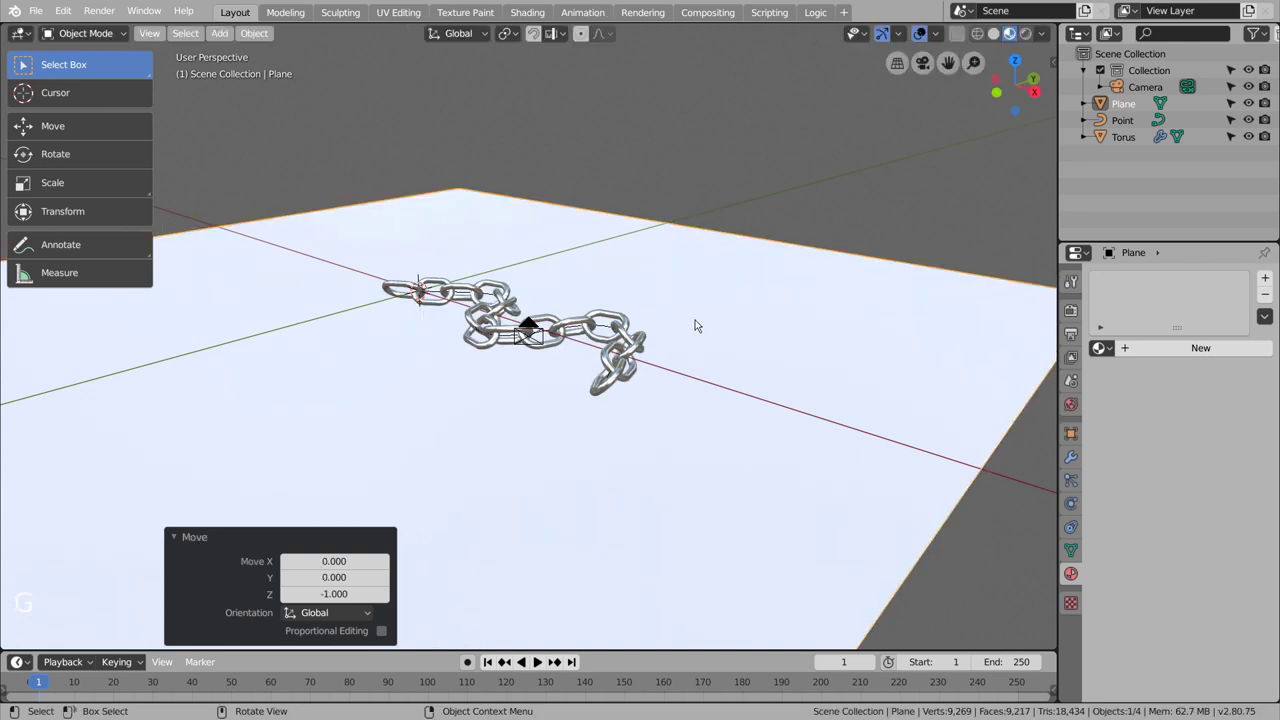
# In edge mode, extrude the plane's far edge up into a wall, then into a ceiling
pyautogui.press('KP_3')
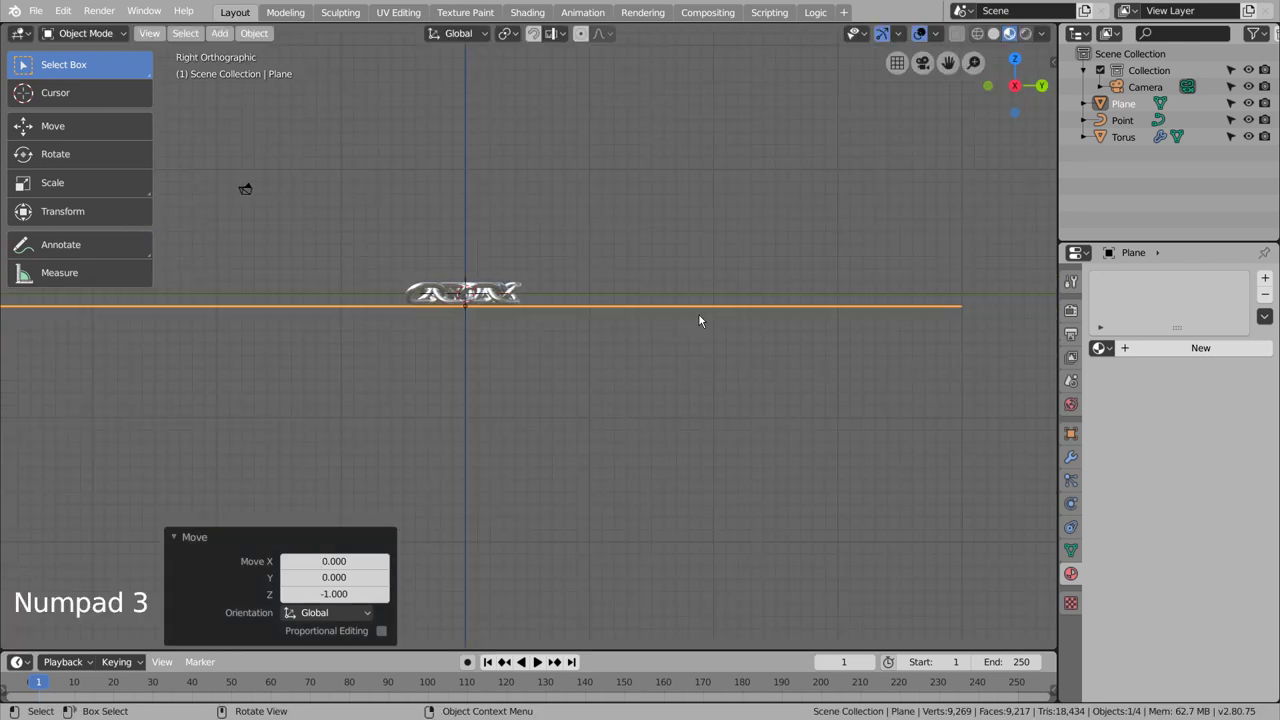
pyautogui.moveTo(710, 297); pyautogui.dragTo(748, 340, button='middle')
pyautogui.press('Tab')
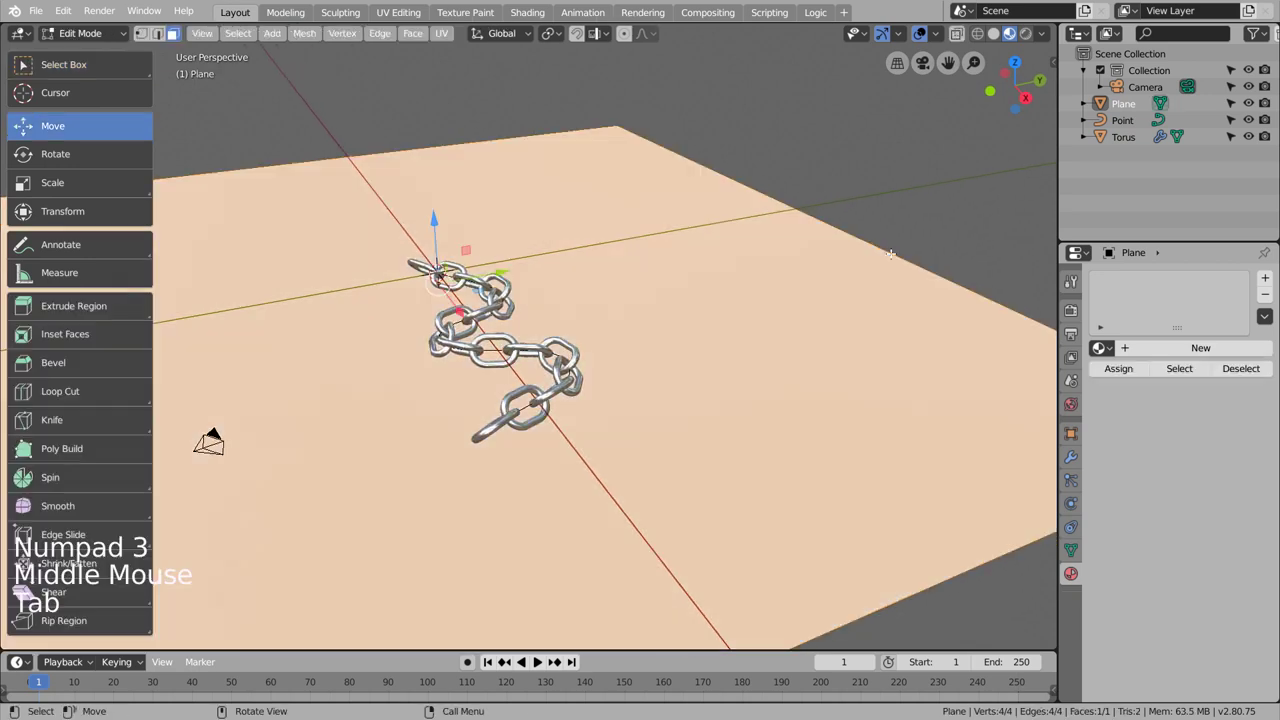
pyautogui.click(889, 252)
pyautogui.press('2')
pyautogui.click(889, 252)
pyautogui.scroll(-6, 889, 265)
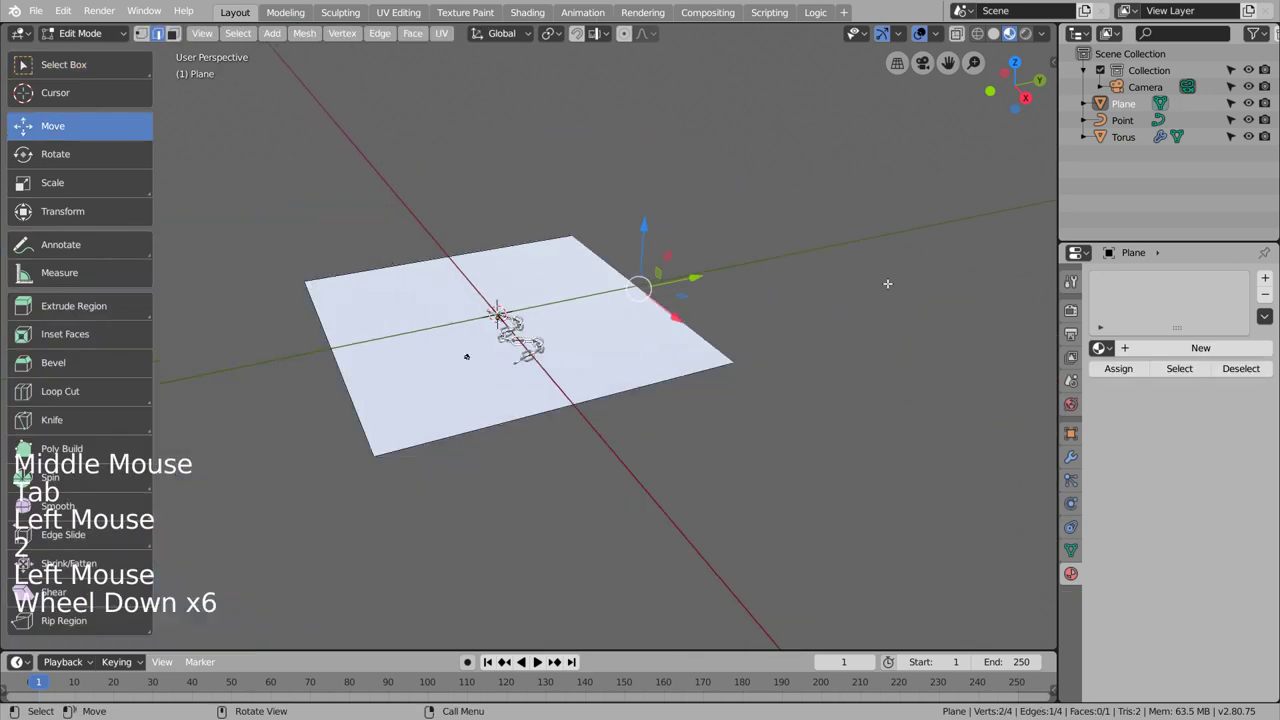
pyautogui.press('e')
pyautogui.click(862, 128)
pyautogui.press('e')
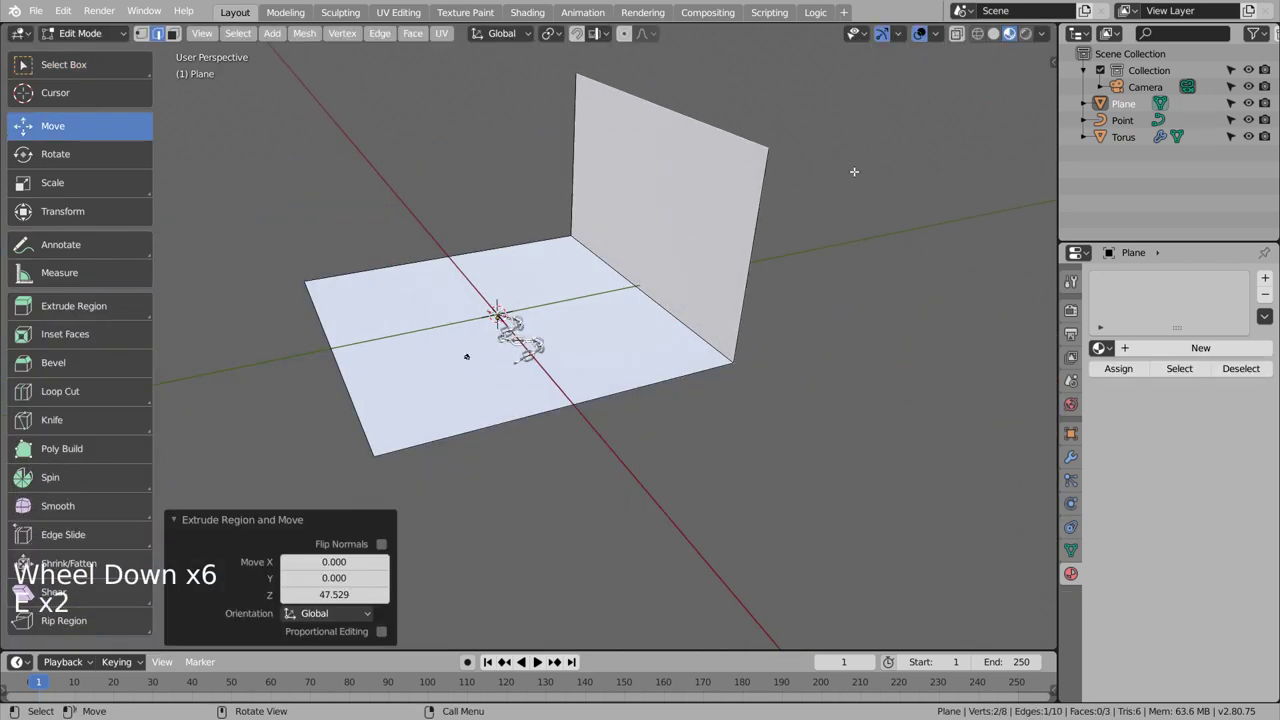
pyautogui.click(565, 196)
# From the side view, extrude the ceiling's front edge down into an angled flap
pyautogui.press('KP_3')
pyautogui.press('KP_3')
pyautogui.press('KP_3')
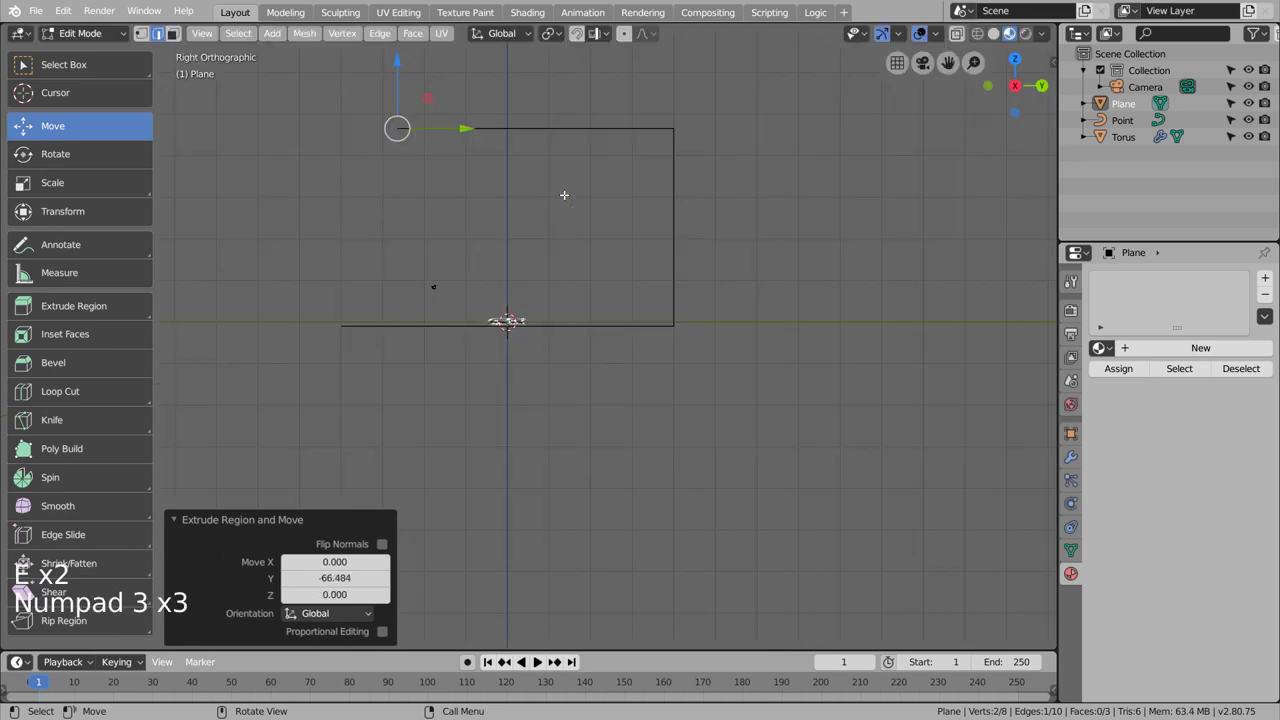
pyautogui.press('e')
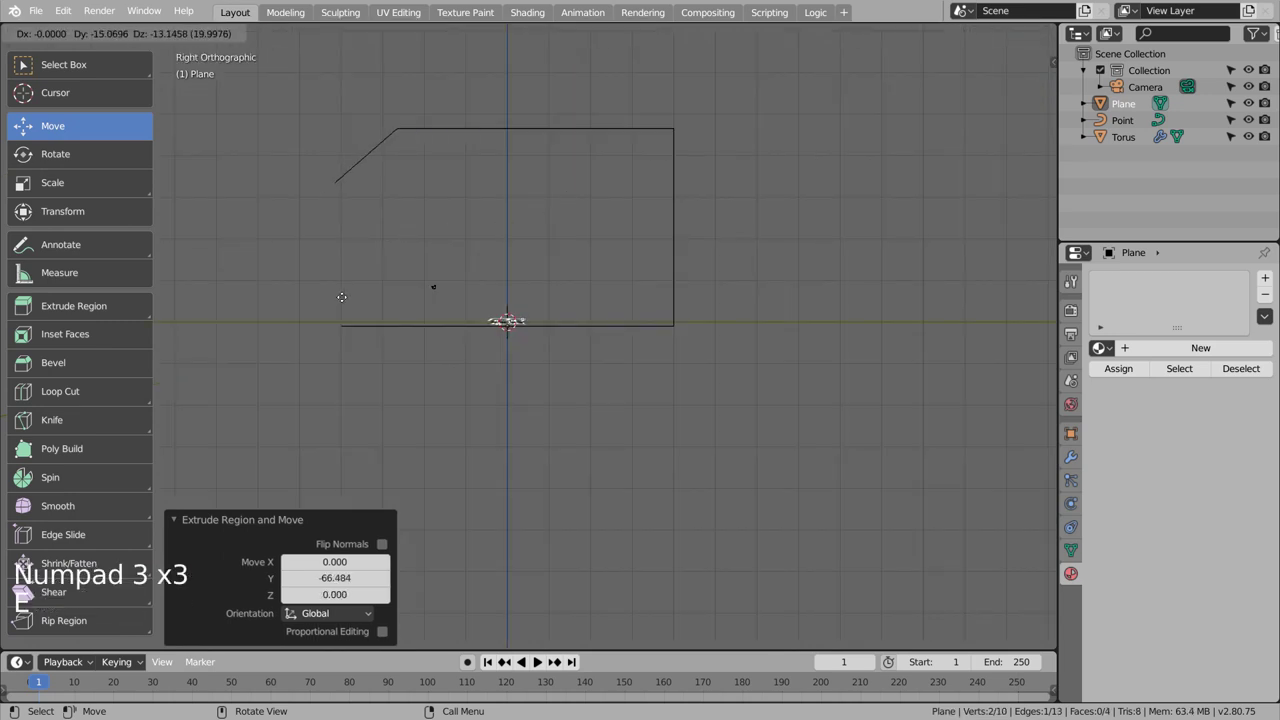
pyautogui.click(342, 297)
pyautogui.moveTo(342, 297); pyautogui.dragTo(438, 178, button='middle')
# Bevel the backdrop's three fold edges, widening the bevel to 0.341, and return to Object Mode
pyautogui.click(559, 146)
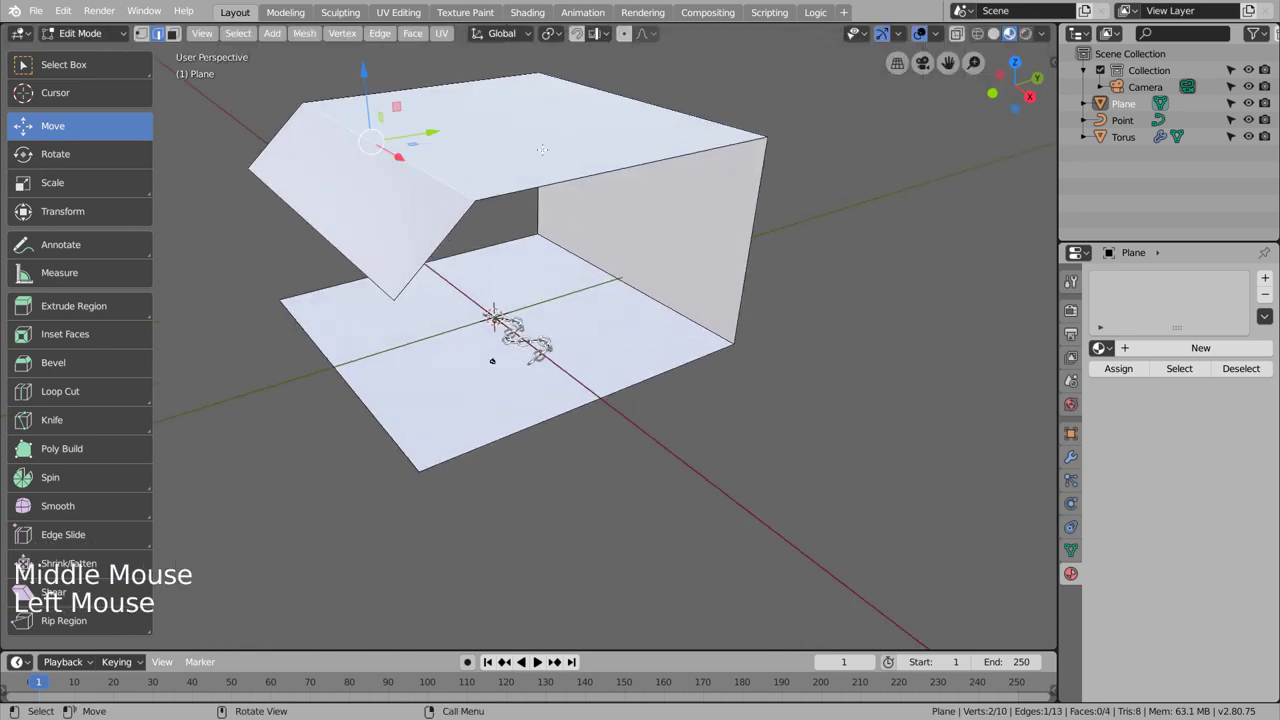
pyautogui.keyDown('shift'); pyautogui.click(650, 106); pyautogui.keyUp('shift')
pyautogui.keyDown('shift'); pyautogui.click(652, 300); pyautogui.keyUp('shift')
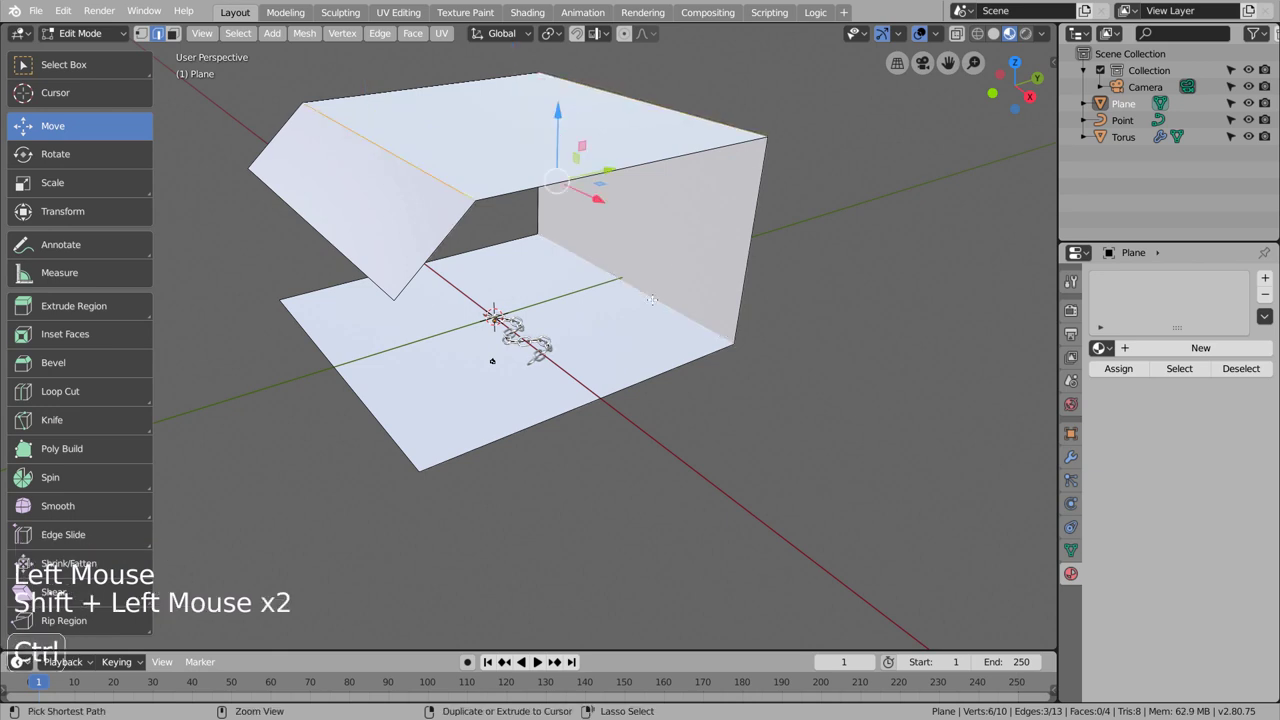
pyautogui.hotkey('ctrl', 'b')
pyautogui.scroll(6, 690, 324)
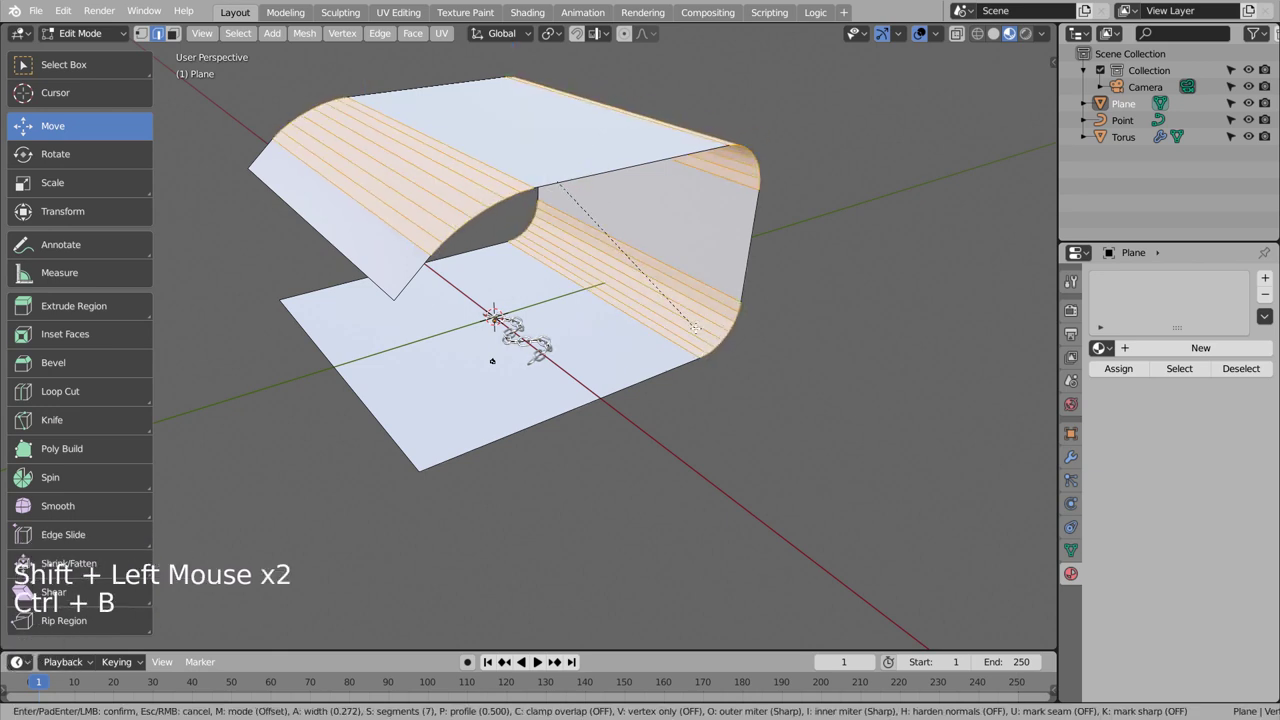
pyautogui.click(695, 270)
pyautogui.press('Tab')
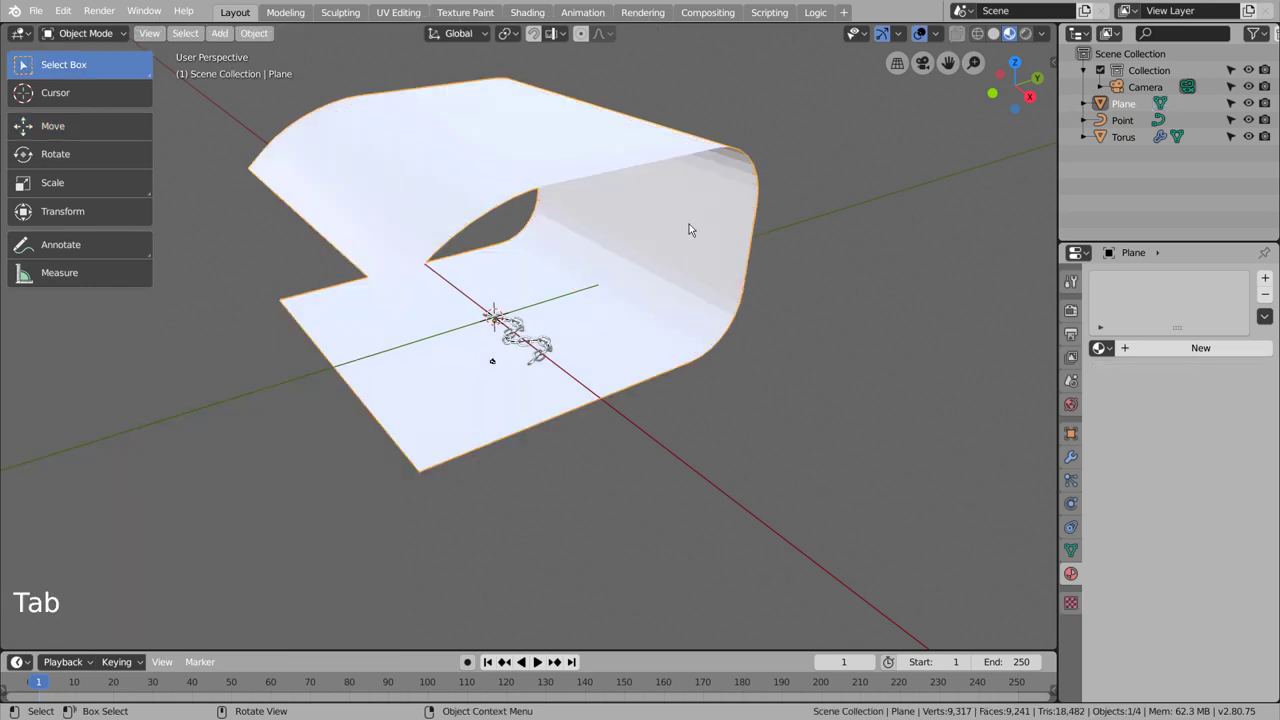
# Stretch the backdrop plane 2.215 times along the X axis
pyautogui.rightClick(689, 225)
pyautogui.moveTo(672, 304); pyautogui.dragTo(748, 289, button='middle')
pyautogui.press('s')
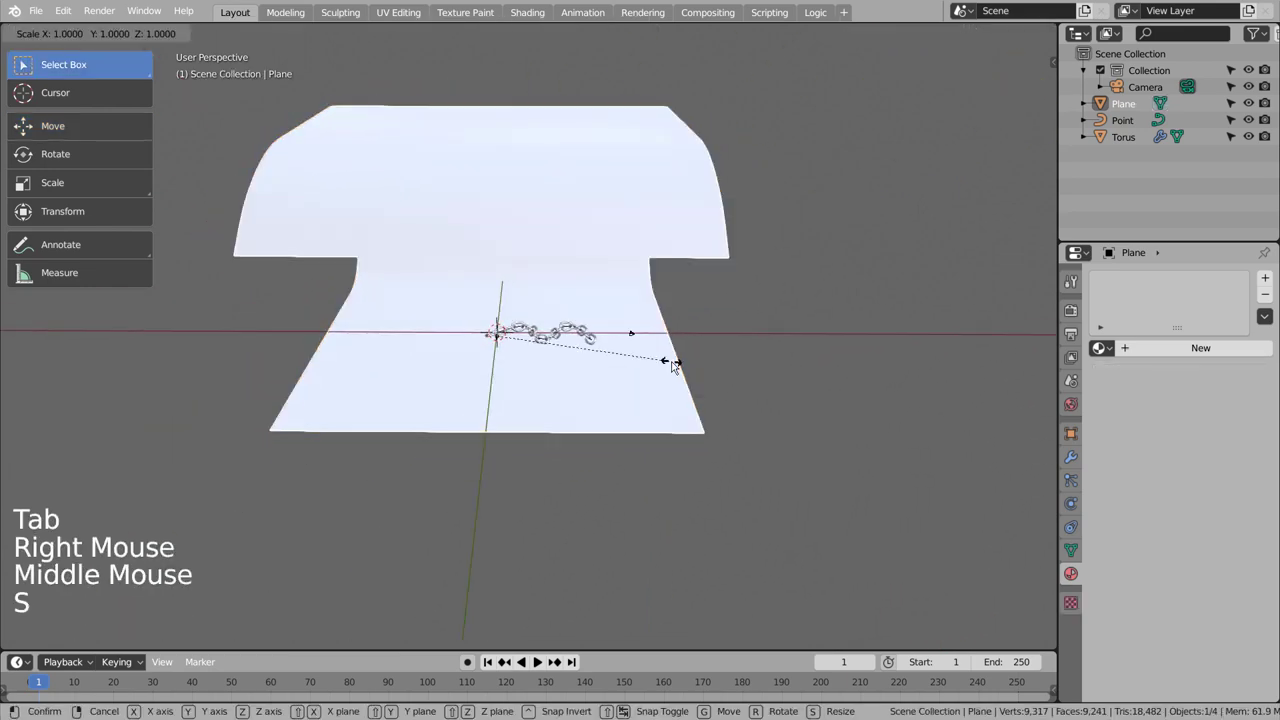
pyautogui.press('x')
pyautogui.click(886, 358)
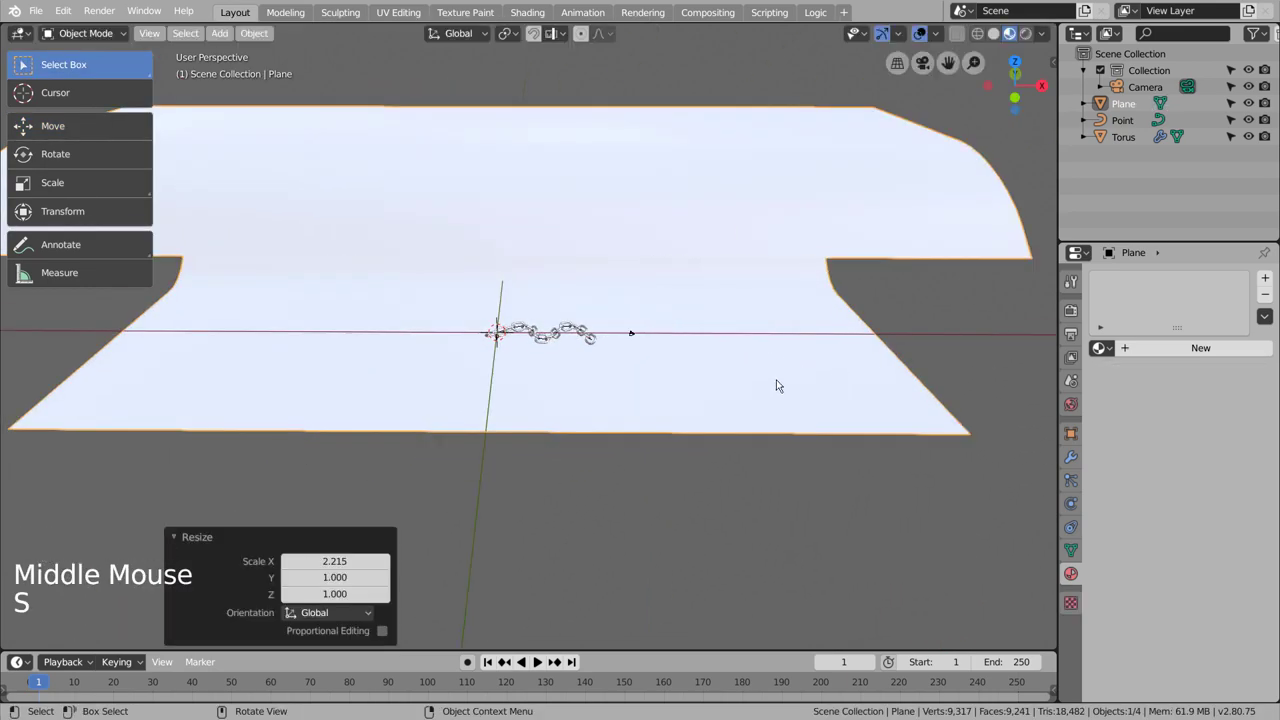
pyautogui.moveTo(748, 420)
pyautogui.mouseDown(button='middle')
pyautogui.moveTo(720, 423)
pyautogui.moveTo(756, 410)
pyautogui.mouseUp(button='middle')
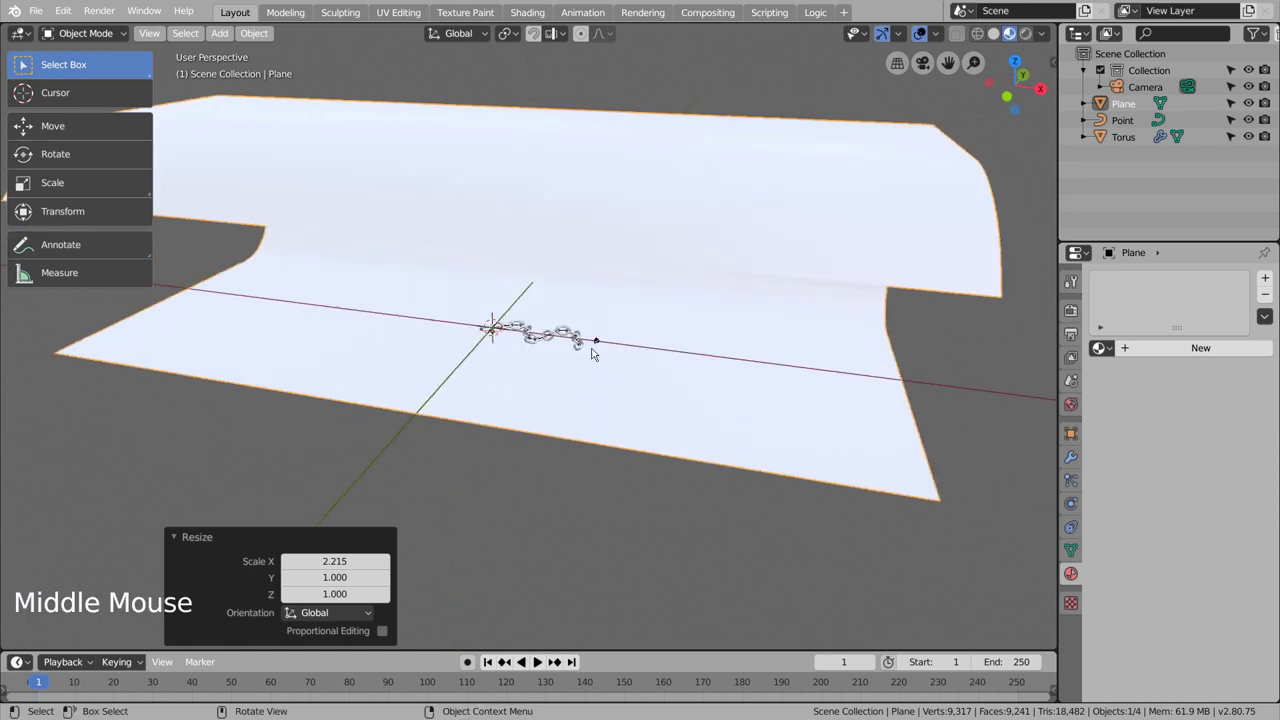
# Give the backdrop a new material with its base colour darkened to grey
pyautogui.hotkey('shift', 'a')
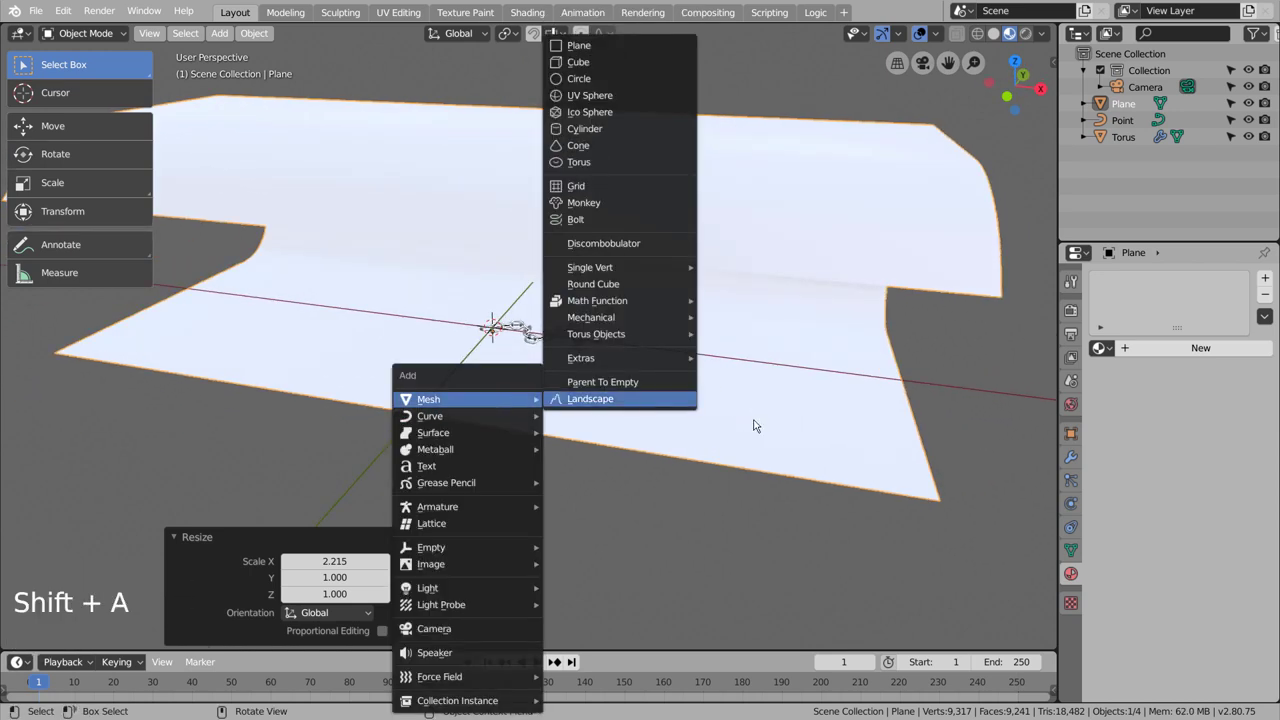
pyautogui.click(1161, 350)
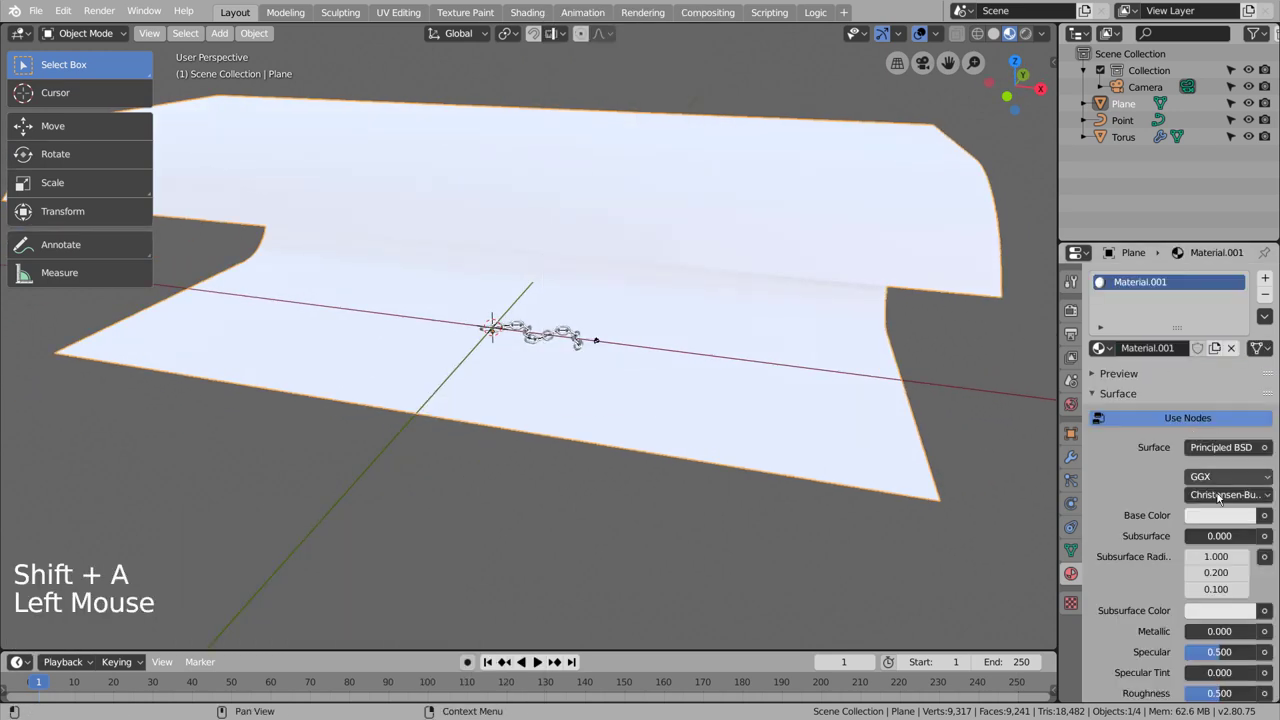
pyautogui.click(1232, 514)
pyautogui.moveTo(1244, 338); pyautogui.dragTo(1244, 356)
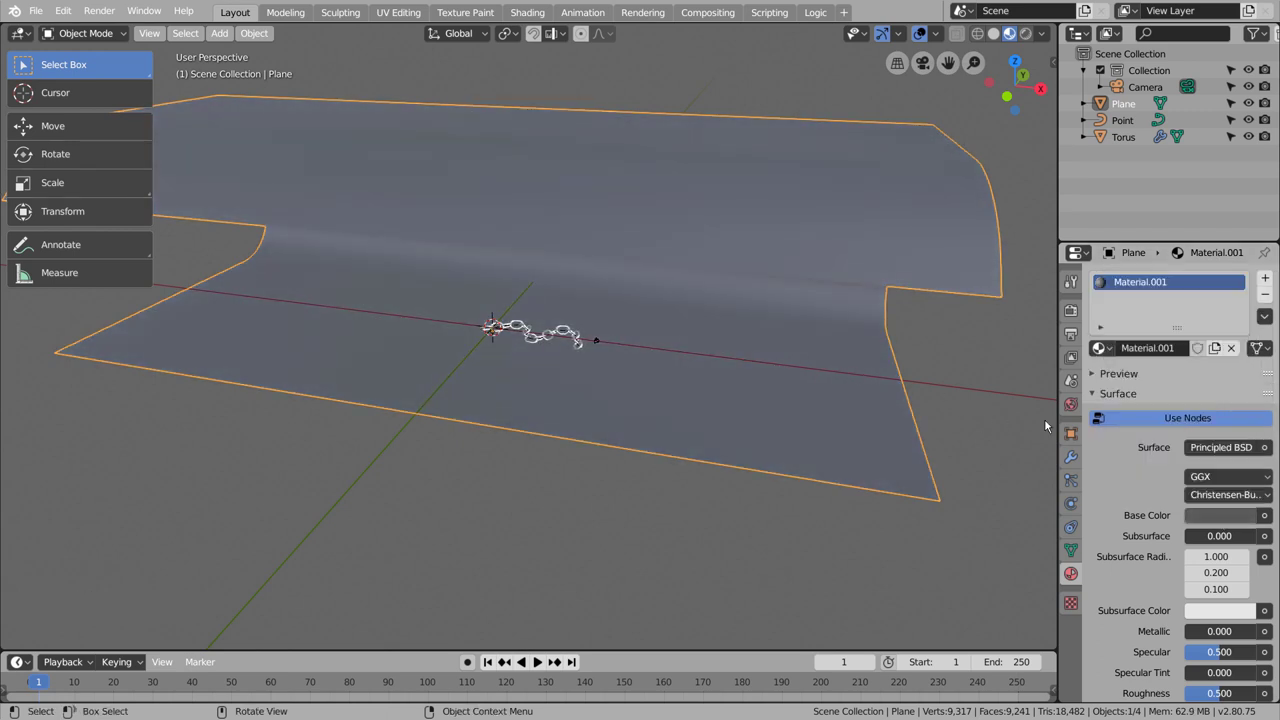
pyautogui.click(1071, 404)
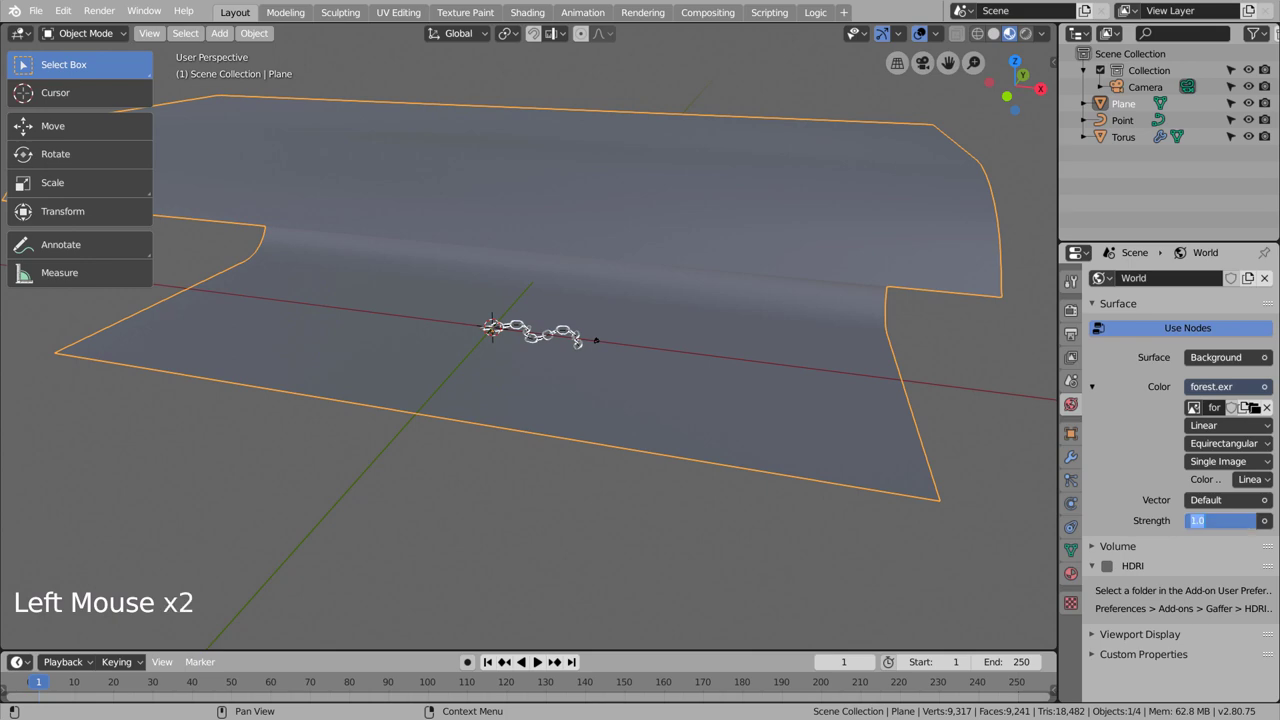
# Switch to Rendered shading and use fly mode to reframe the camera on the chain
pyautogui.click(1025, 34)
pyautogui.moveTo(851, 276)
pyautogui.mouseDown(button='middle')
pyautogui.moveTo(860, 343)
pyautogui.moveTo(700, 346)
pyautogui.mouseUp(button='middle')
pyautogui.press('KP_0')
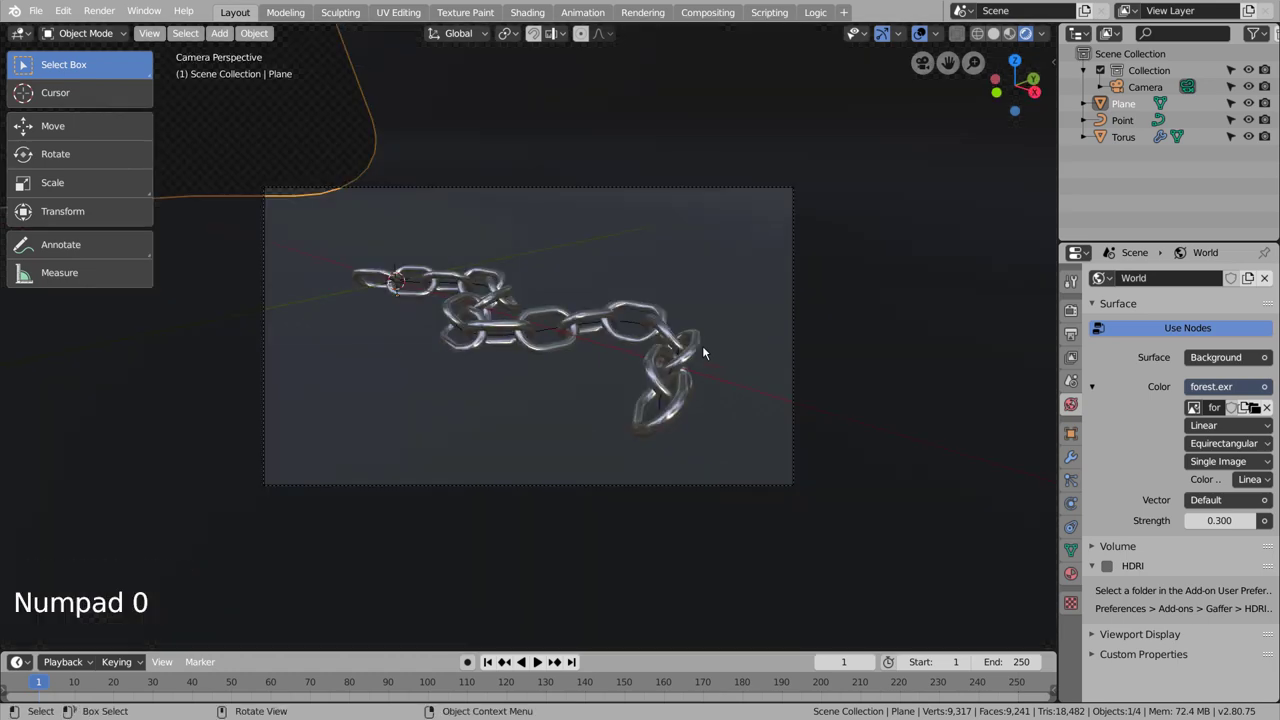
pyautogui.click(658, 266)
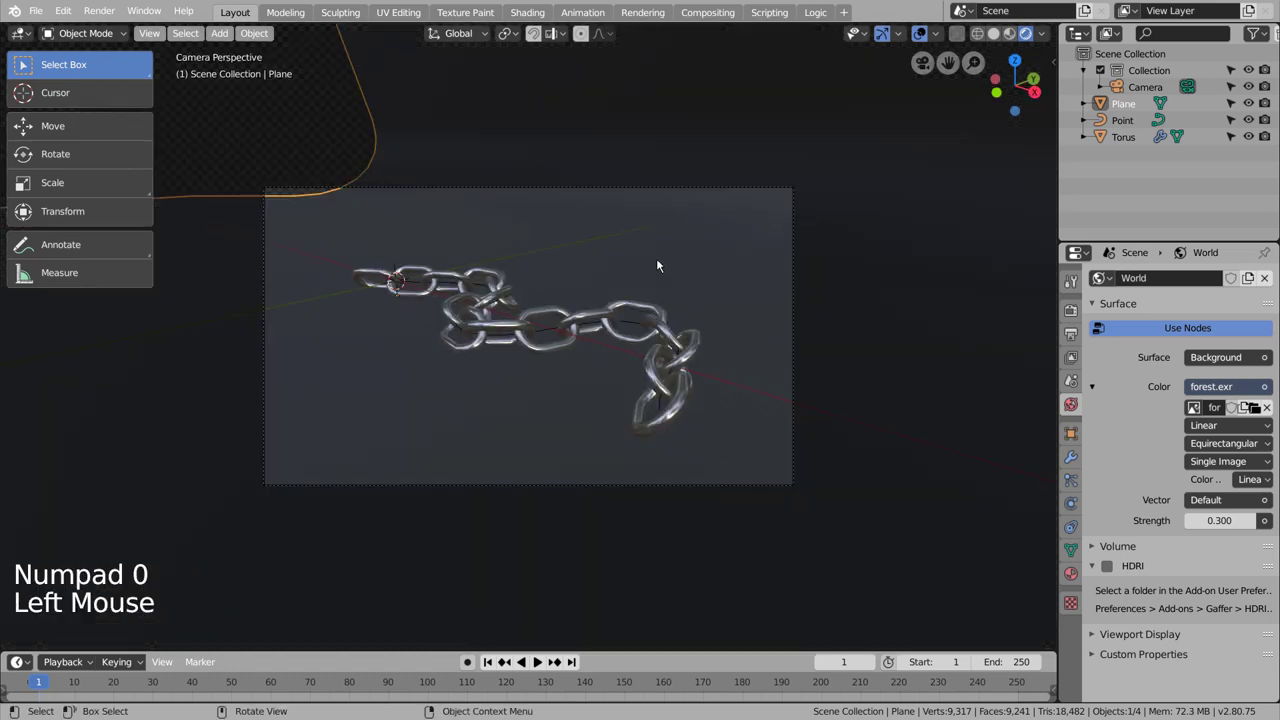
pyautogui.hotkey('shift', '`')
pyautogui.click(528, 334)
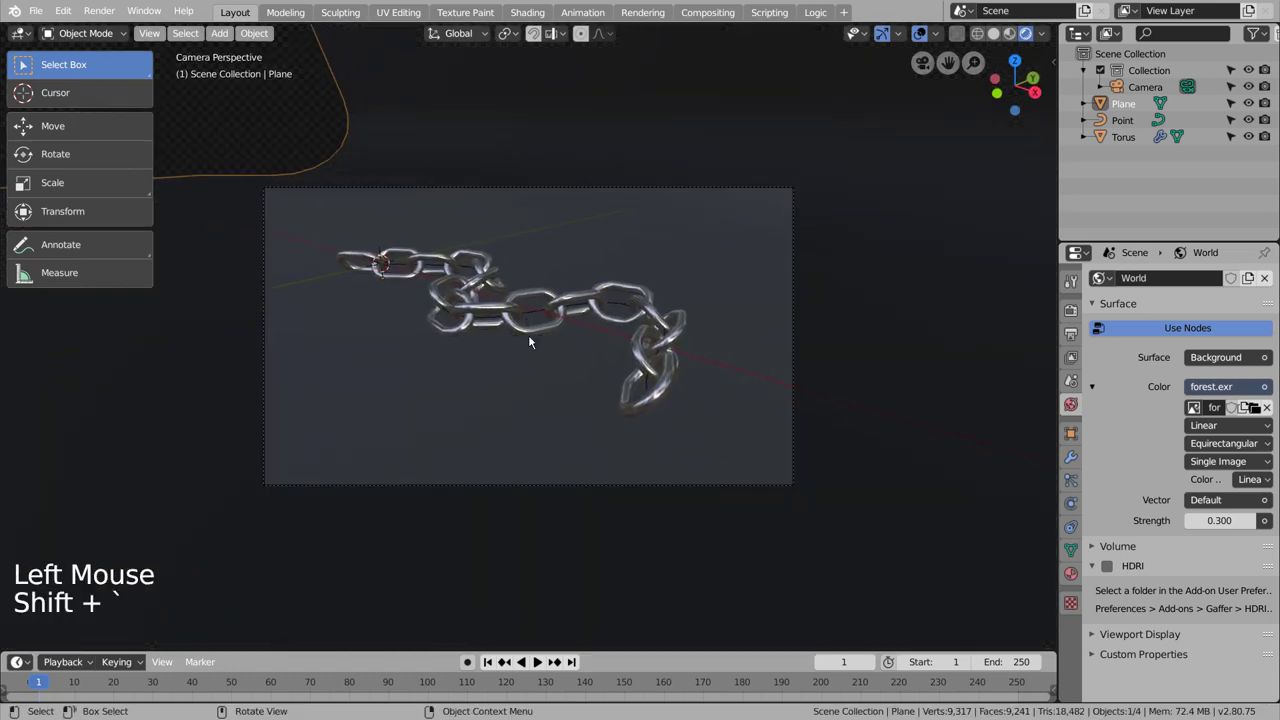
pyautogui.hotkey('shift', '`')
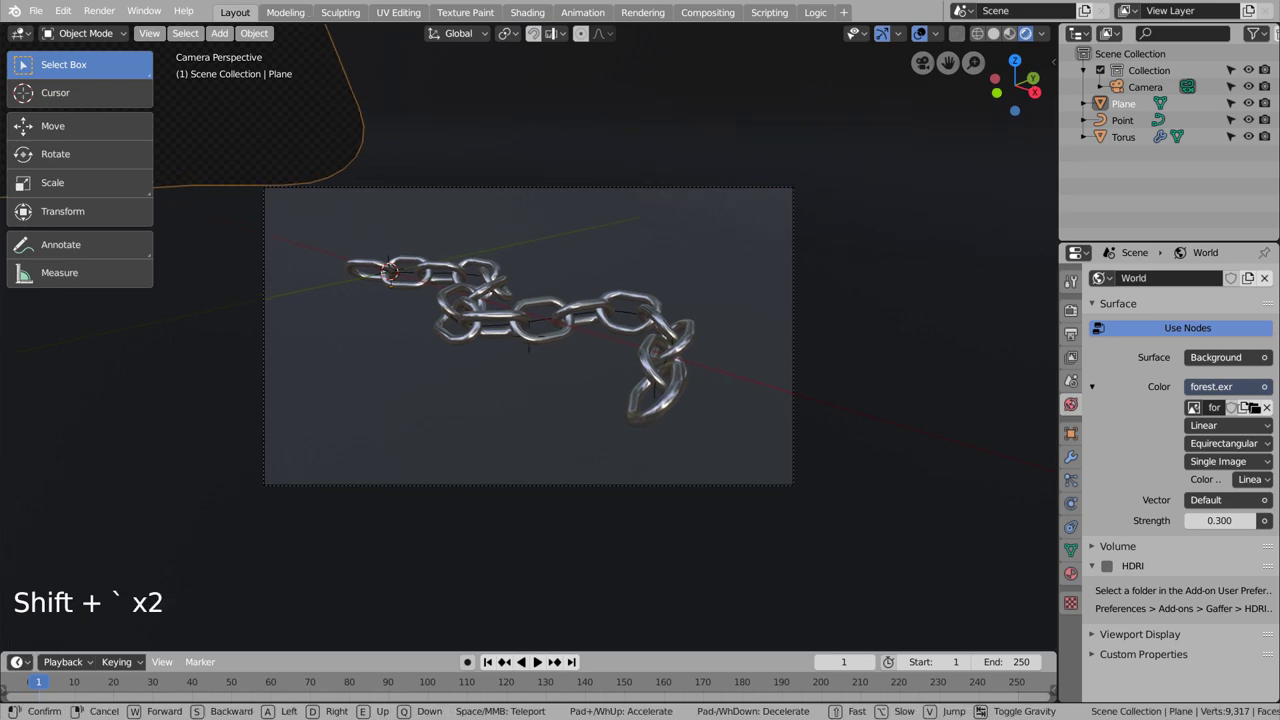
pyautogui.click(530, 342)
pyautogui.moveTo(550, 368); pyautogui.dragTo(608, 374, button='middle')
pyautogui.scroll(-5, 546, 366)
pyautogui.scroll(-4, 585, 432)
# Add a new plane and rotate it 90 degrees around Y to stand upright
pyautogui.click(580, 438)
pyautogui.hotkey('shift', 'a')
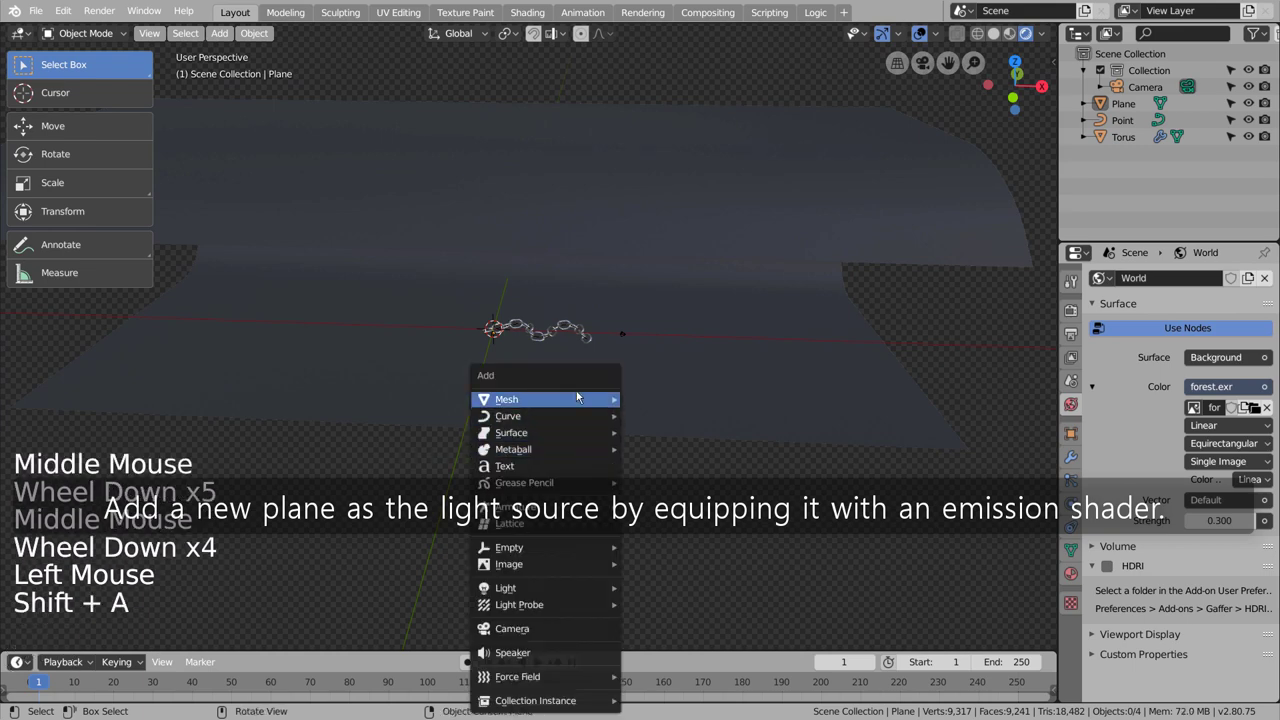
pyautogui.moveTo(590, 399)
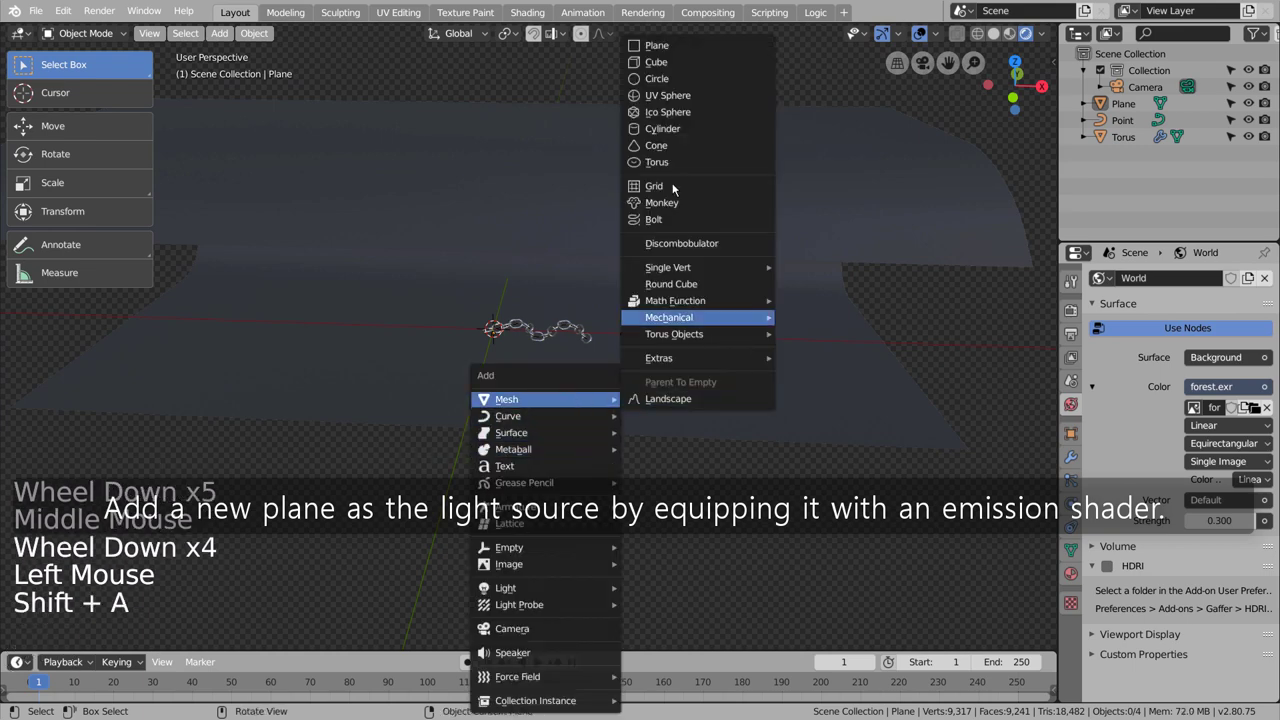
pyautogui.click(657, 45)
pyautogui.press('r')
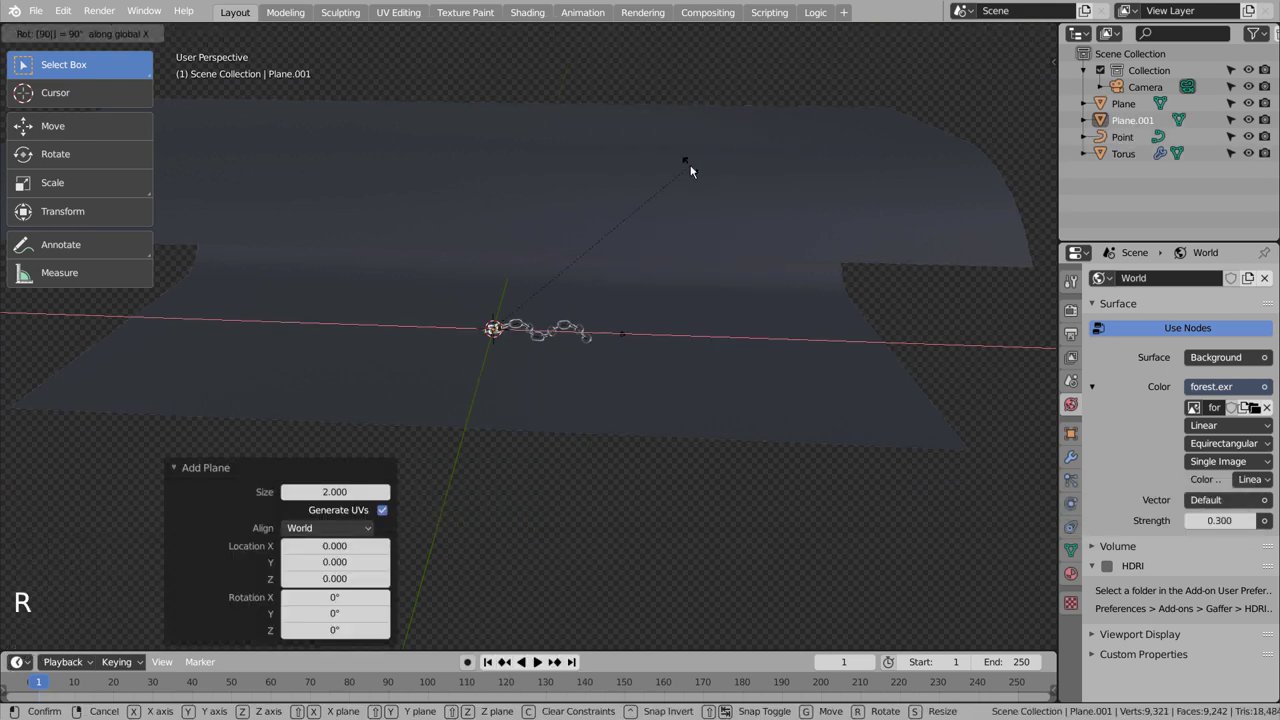
pyautogui.press('y')
pyautogui.press('9')
pyautogui.press('0')
pyautogui.press('Return')
# Enlarge the upright plane, raise it above the chain, slide it aside, and scale it 1.744
pyautogui.press('s')
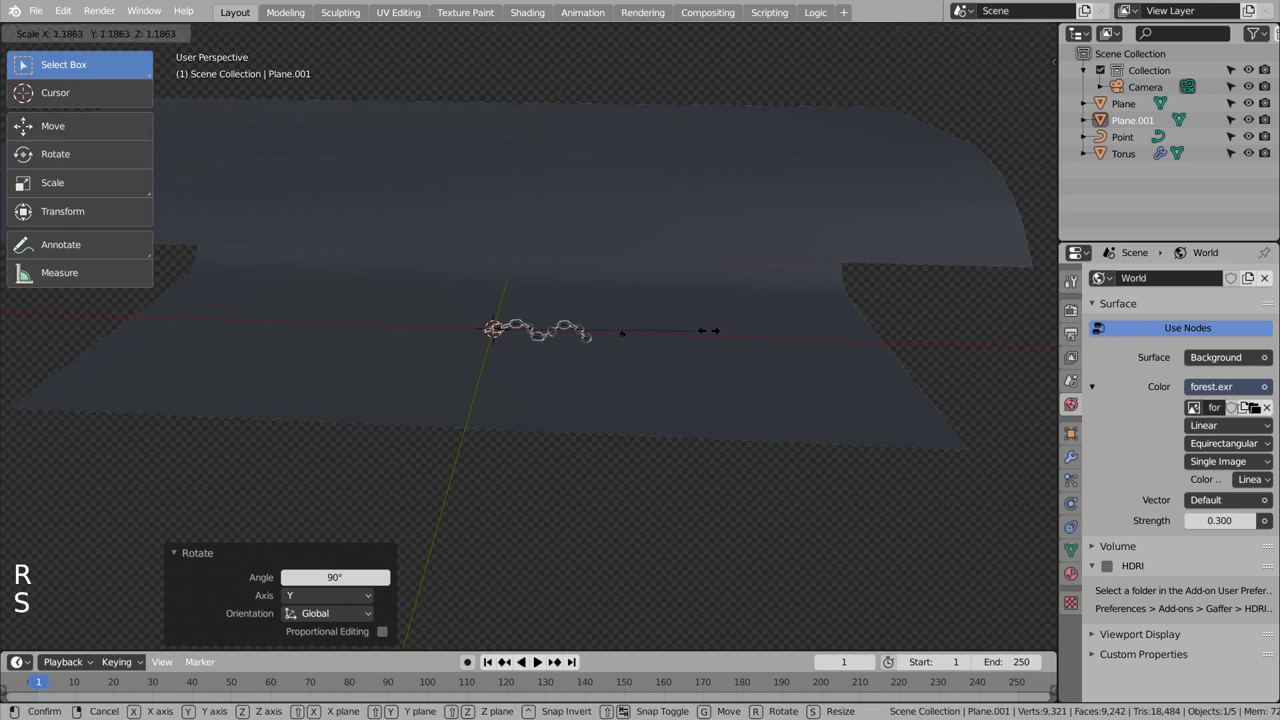
pyautogui.click(903, 346)
pyautogui.click(50, 126)
pyautogui.moveTo(493, 277); pyautogui.dragTo(146, 260)
pyautogui.moveTo(414, 343); pyautogui.dragTo(445, 362, button='middle')
pyautogui.press('s')
pyautogui.click(791, 352)
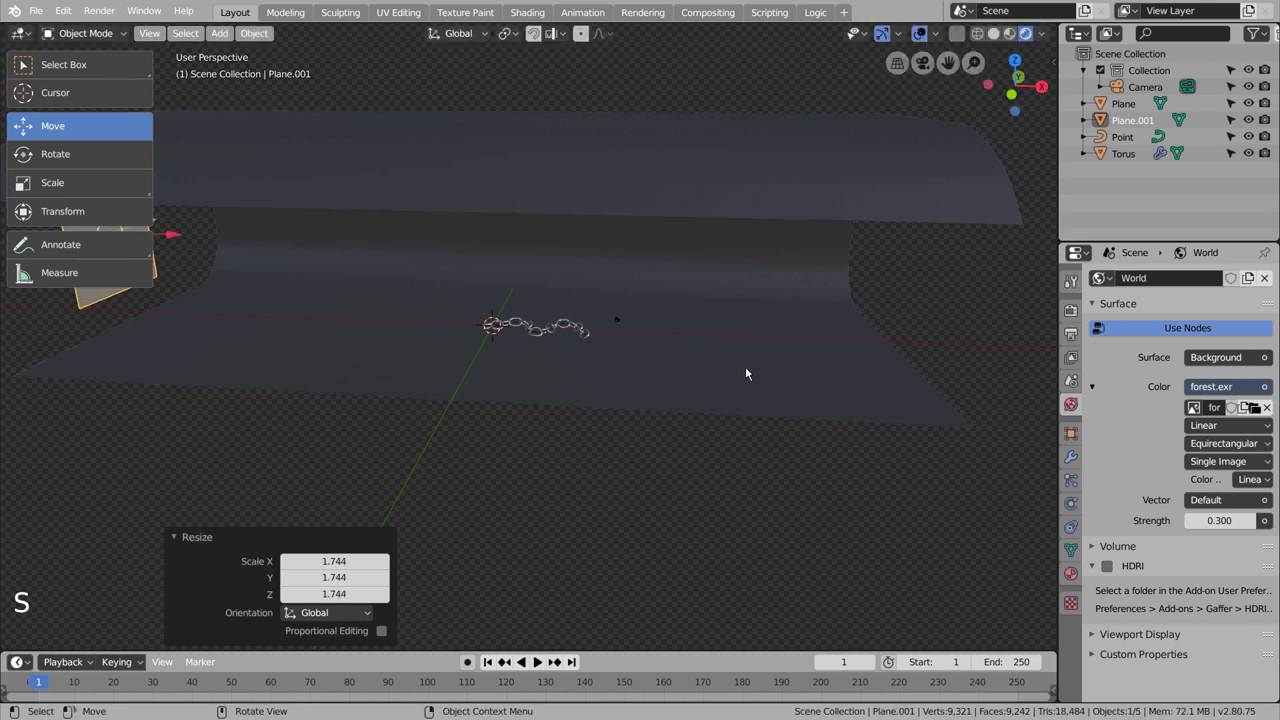
# Give the light plane a new Emission material with strength 55
pyautogui.click(1071, 573)
pyautogui.click(1190, 347)
pyautogui.click(1215, 447)
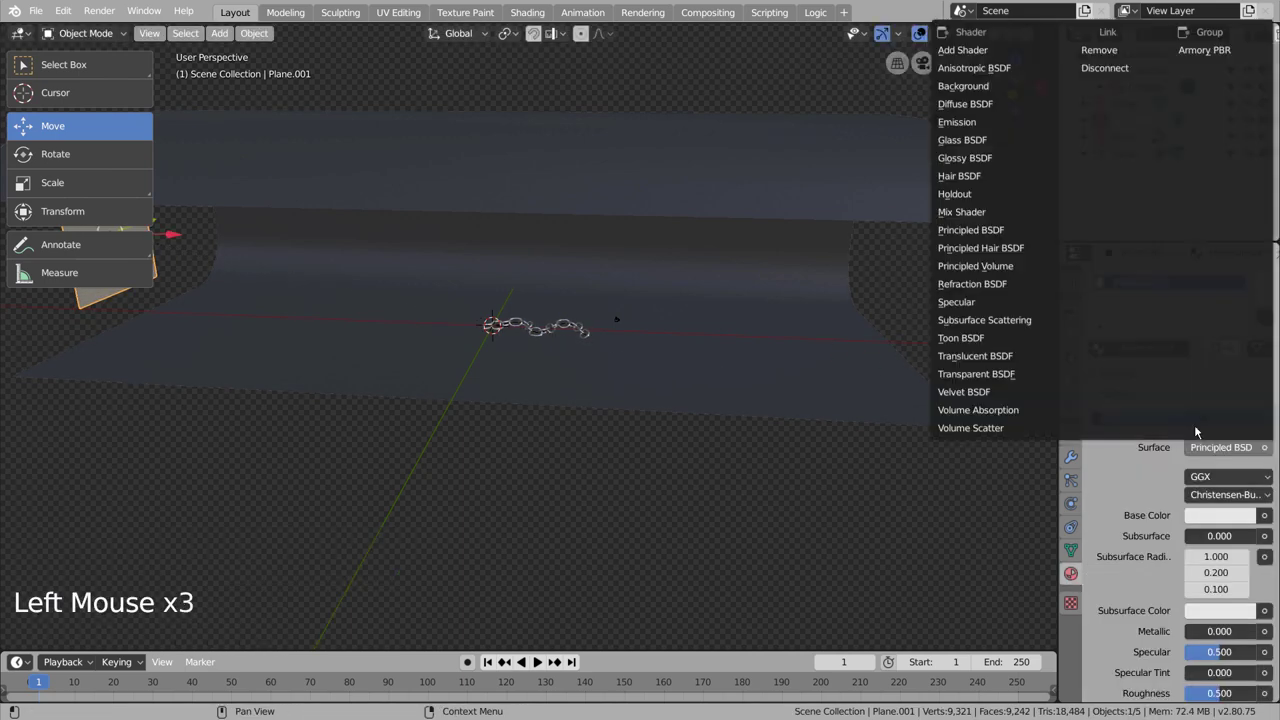
pyautogui.click(978, 122)
pyautogui.click(1219, 497)
pyautogui.write('55')
pyautogui.press('Return')
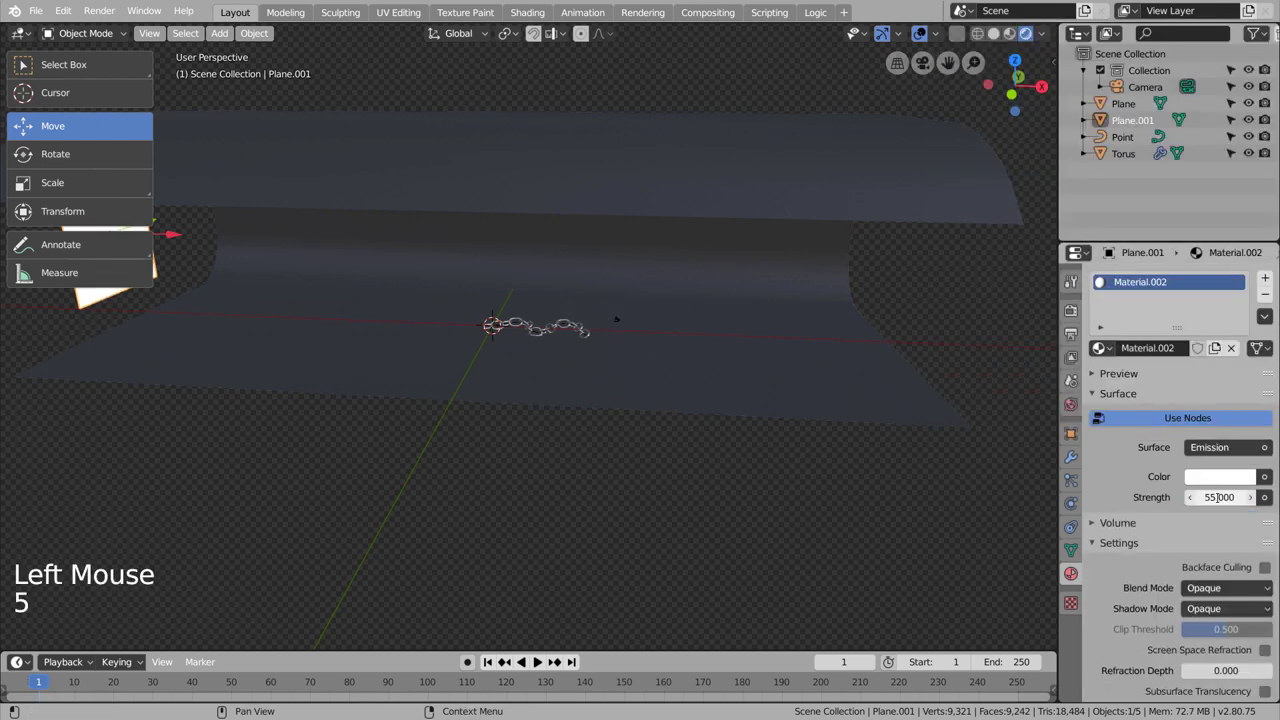
# Set the render engine to Cycles with 1 viewport sample
pyautogui.click(1071, 310)
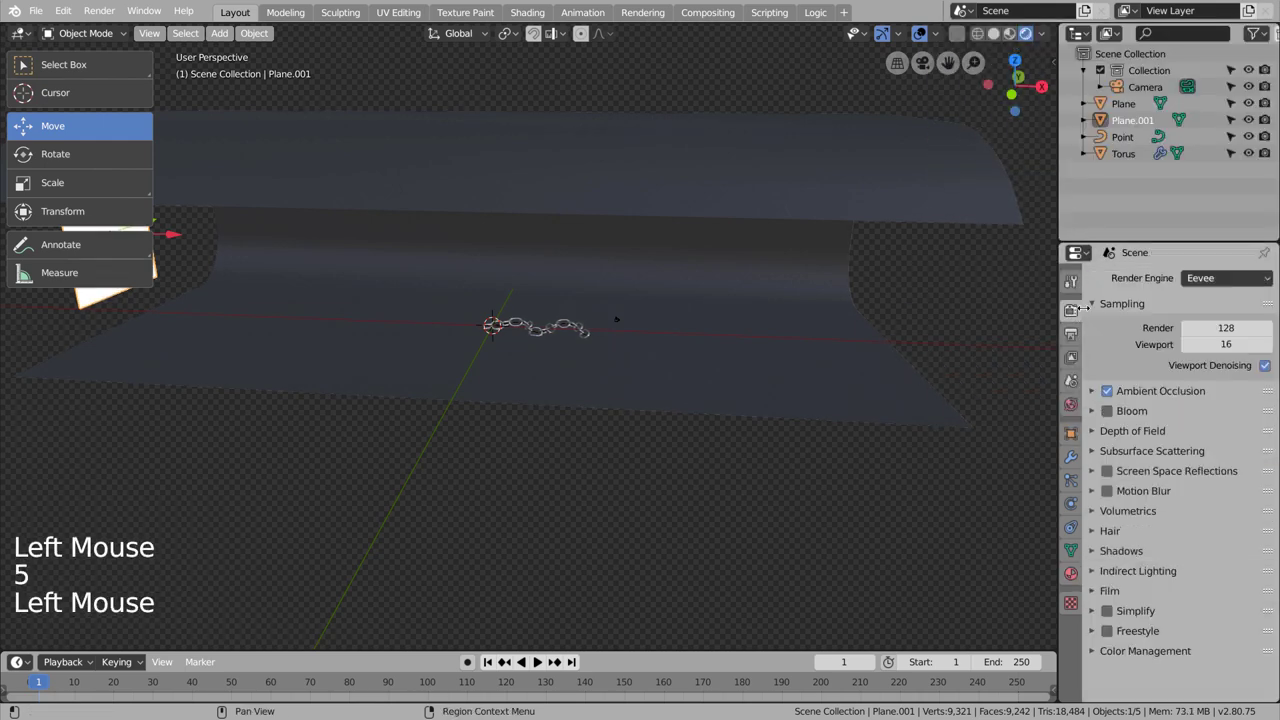
pyautogui.click(1215, 278)
pyautogui.click(1198, 333)
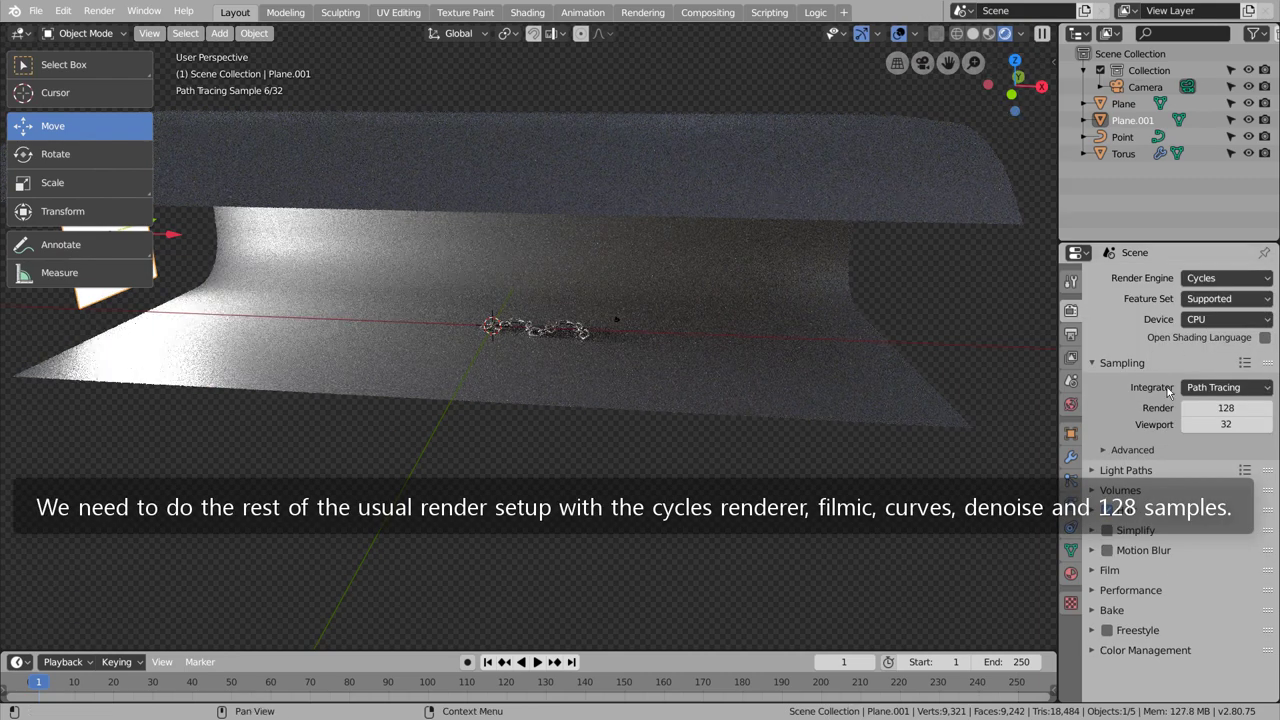
pyautogui.click(1205, 424)
pyautogui.write('1')
pyautogui.press('Tab')
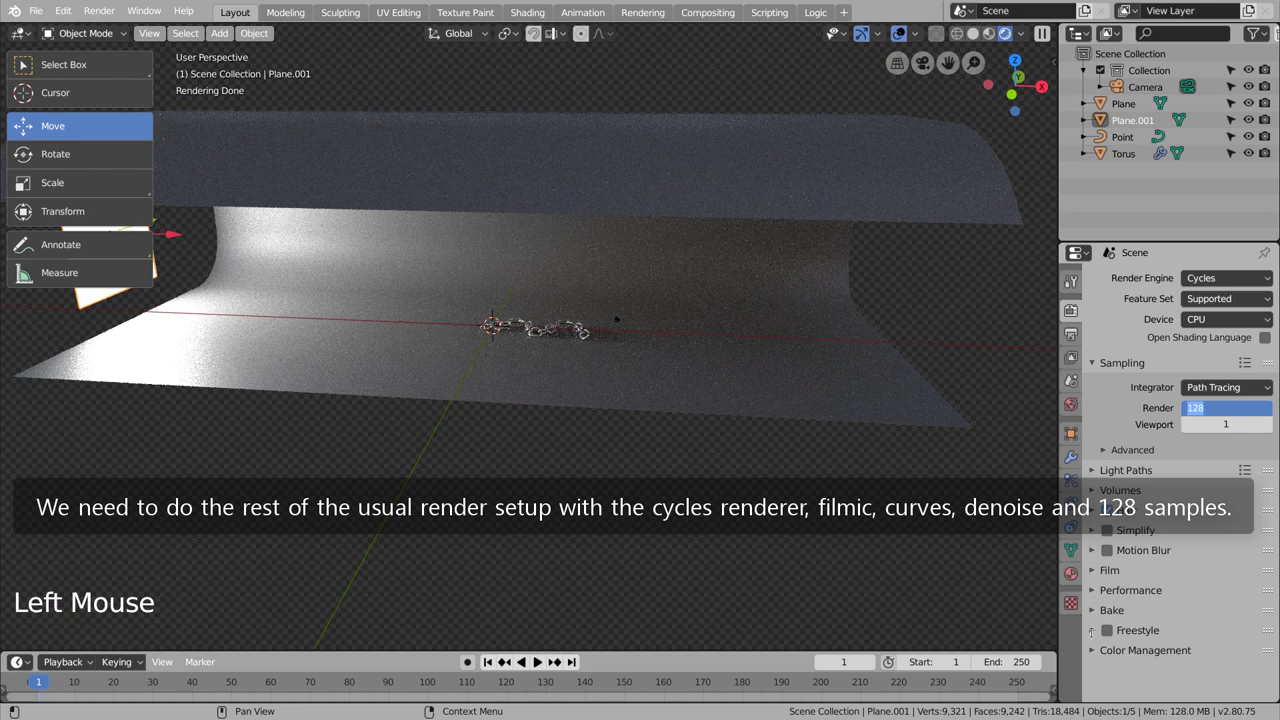
# Set colour management to Filmic with a Very High Contrast look and a darkening curve
pyautogui.click(1093, 651)
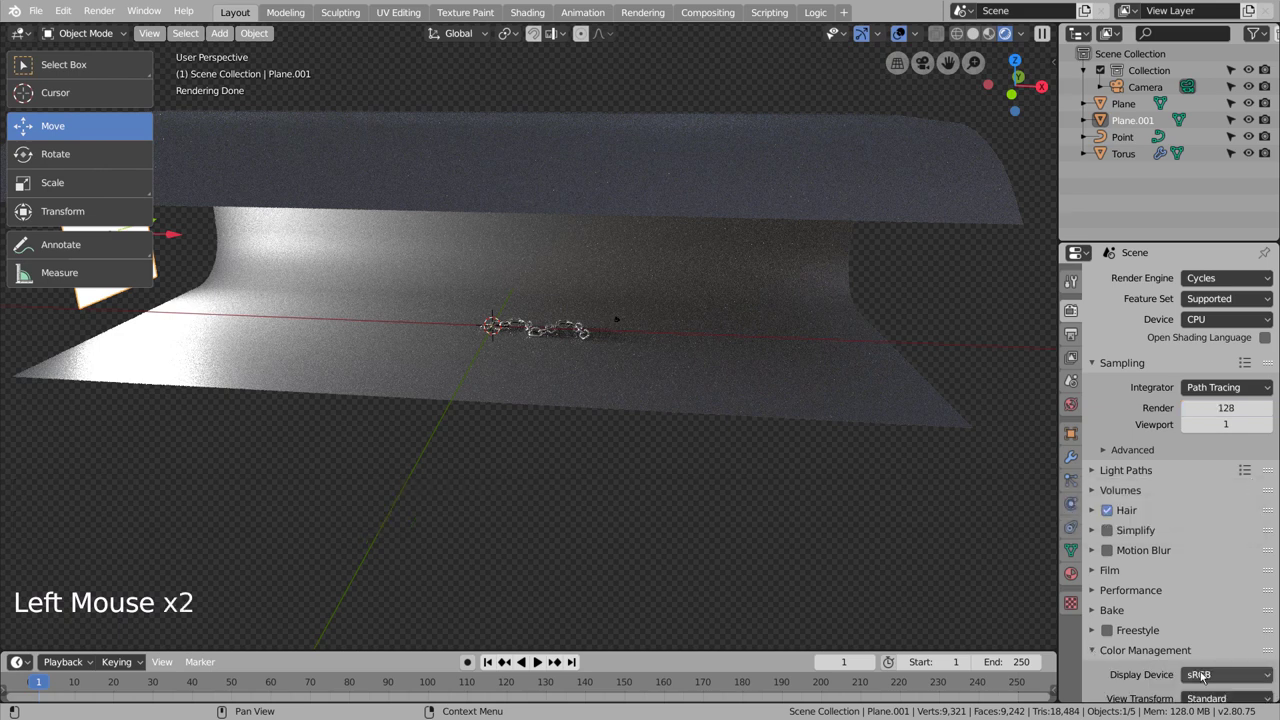
pyautogui.scroll(-2, 1203, 678)
pyautogui.scroll(-3, 1203, 678)
pyautogui.click(1220, 591)
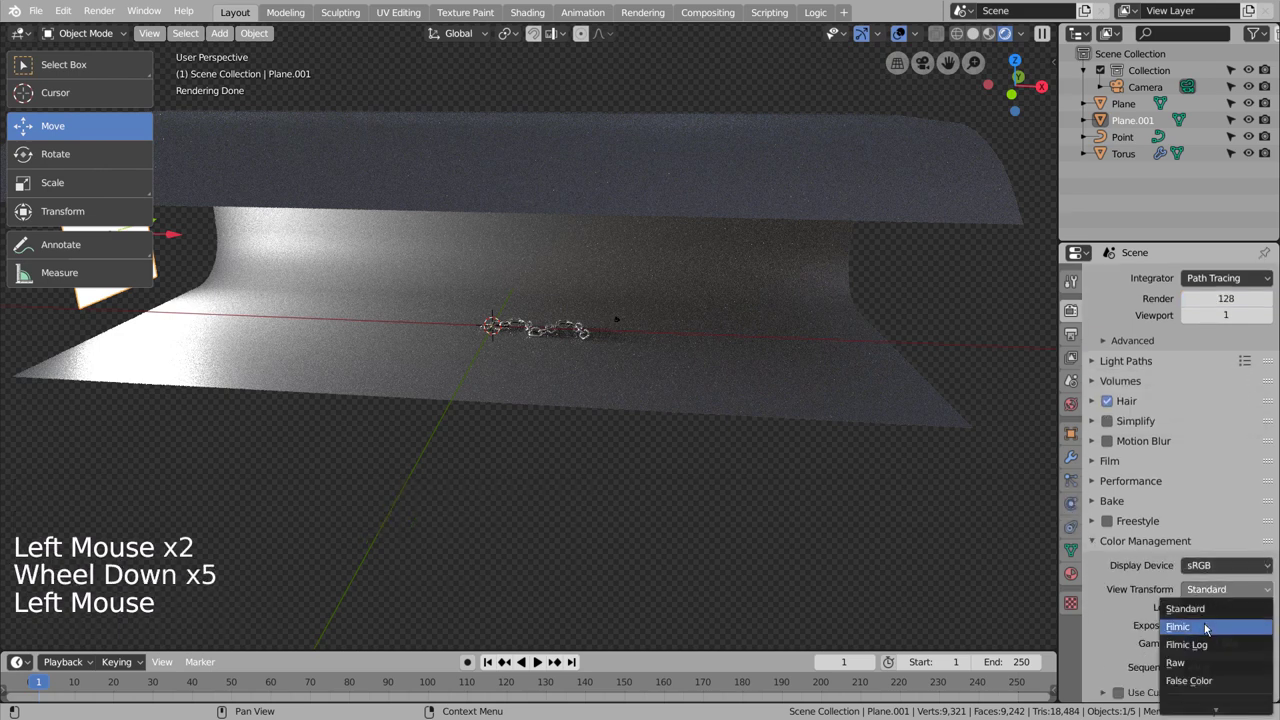
pyautogui.click(1210, 626)
pyautogui.click(1217, 607)
pyautogui.click(1204, 578)
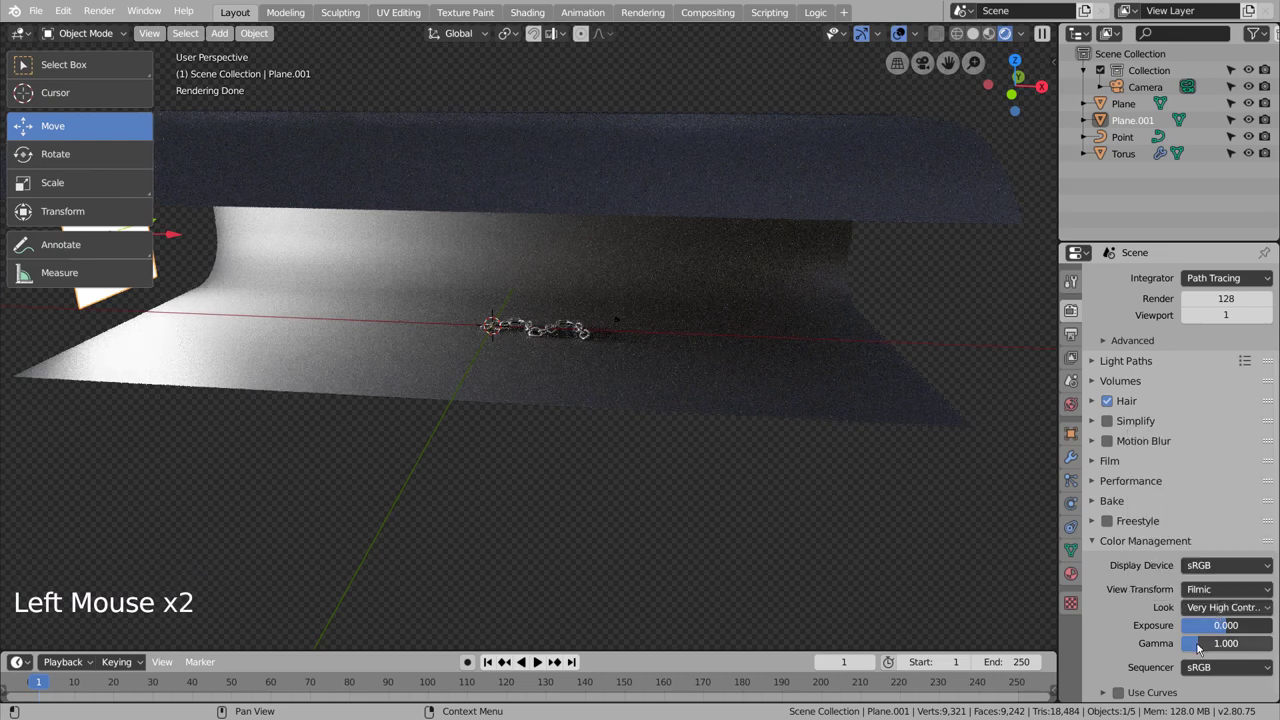
pyautogui.scroll(-6, 1175, 655)
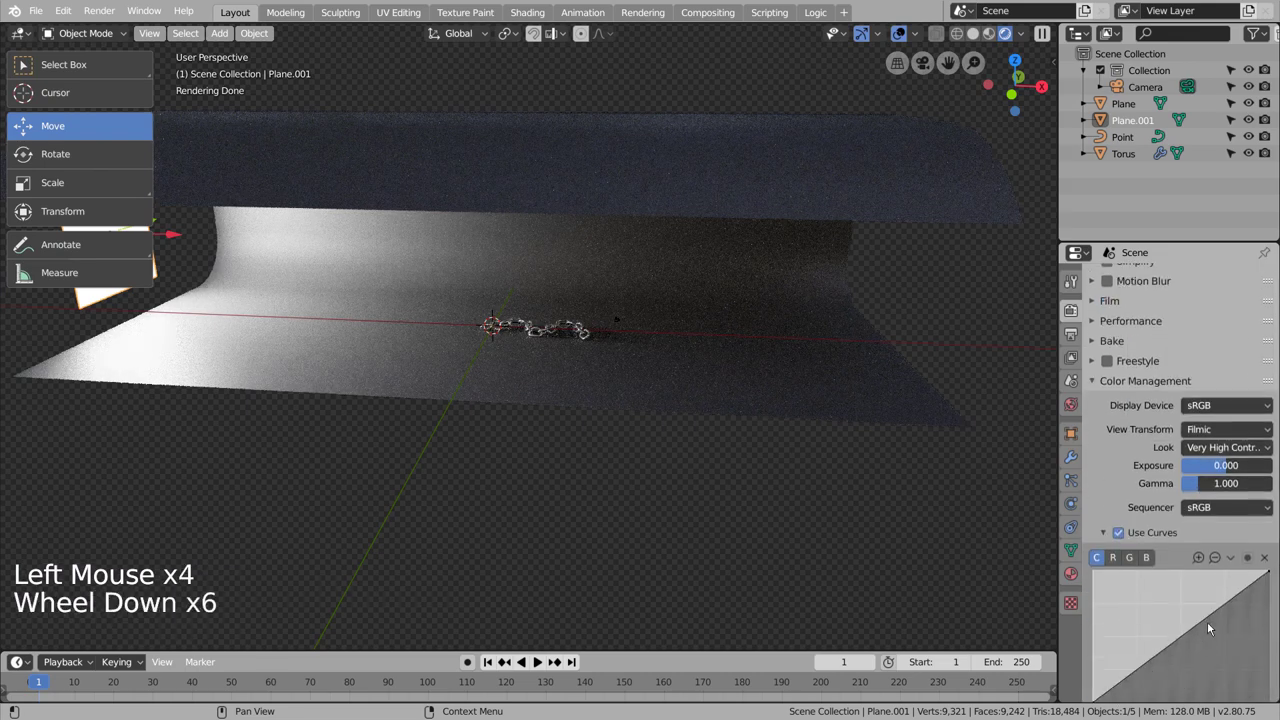
pyautogui.moveTo(1207, 621); pyautogui.dragTo(1216, 630)
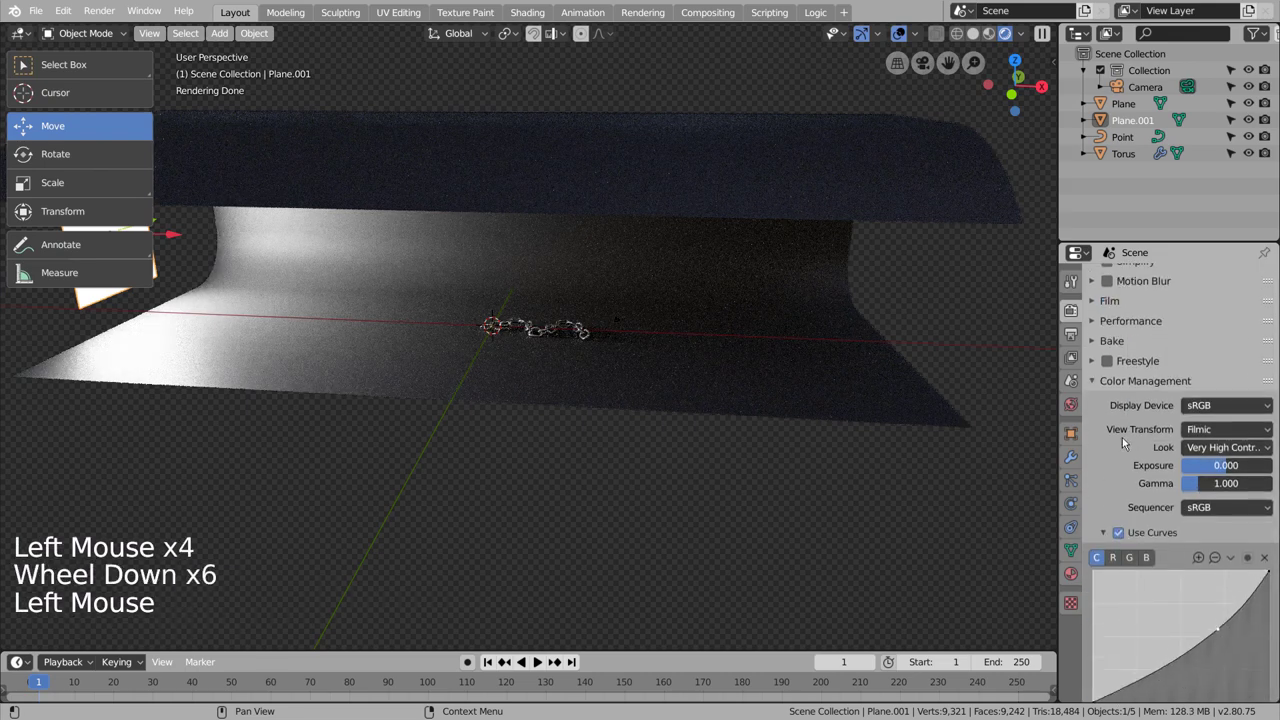
# Change options in the View Layer properties
pyautogui.click(1070, 355)
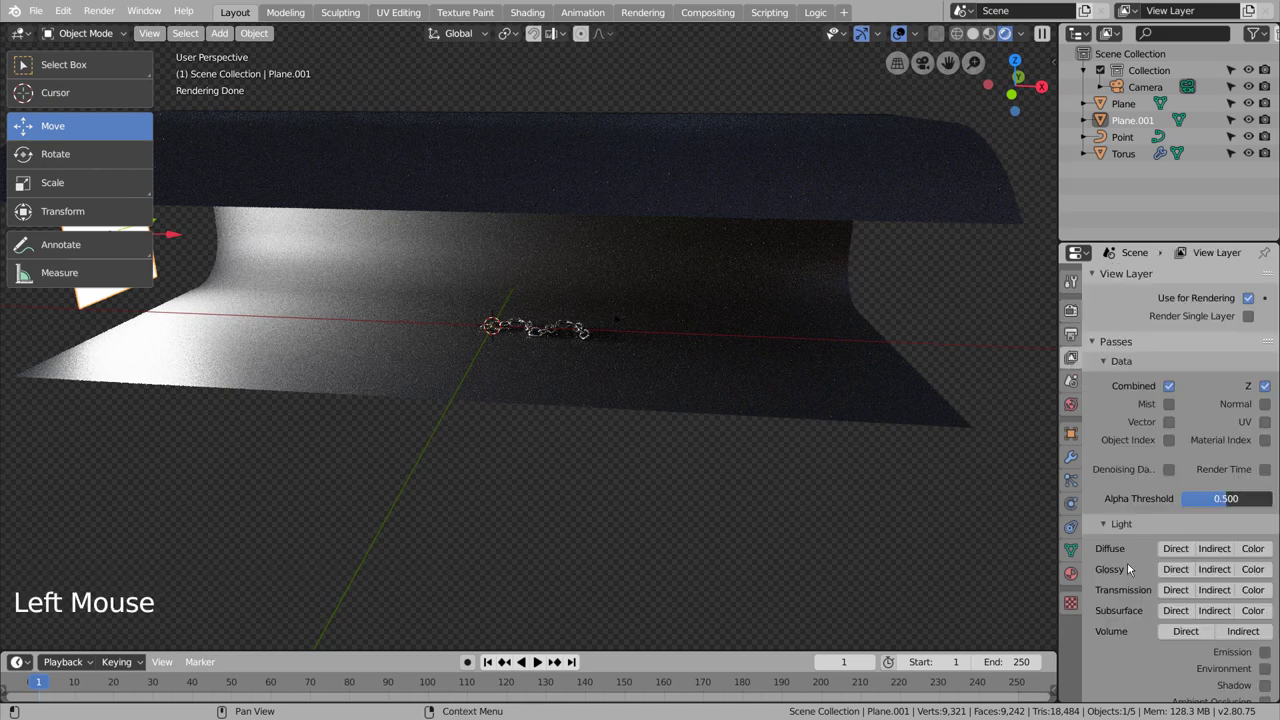
pyautogui.scroll(-8, 1122, 620)
pyautogui.click(1112, 676)
pyautogui.scroll(9, 1125, 500)
# Scale the light plane 1.67 times, view through the camera in Solid shading, and render with F12
pyautogui.press('s')
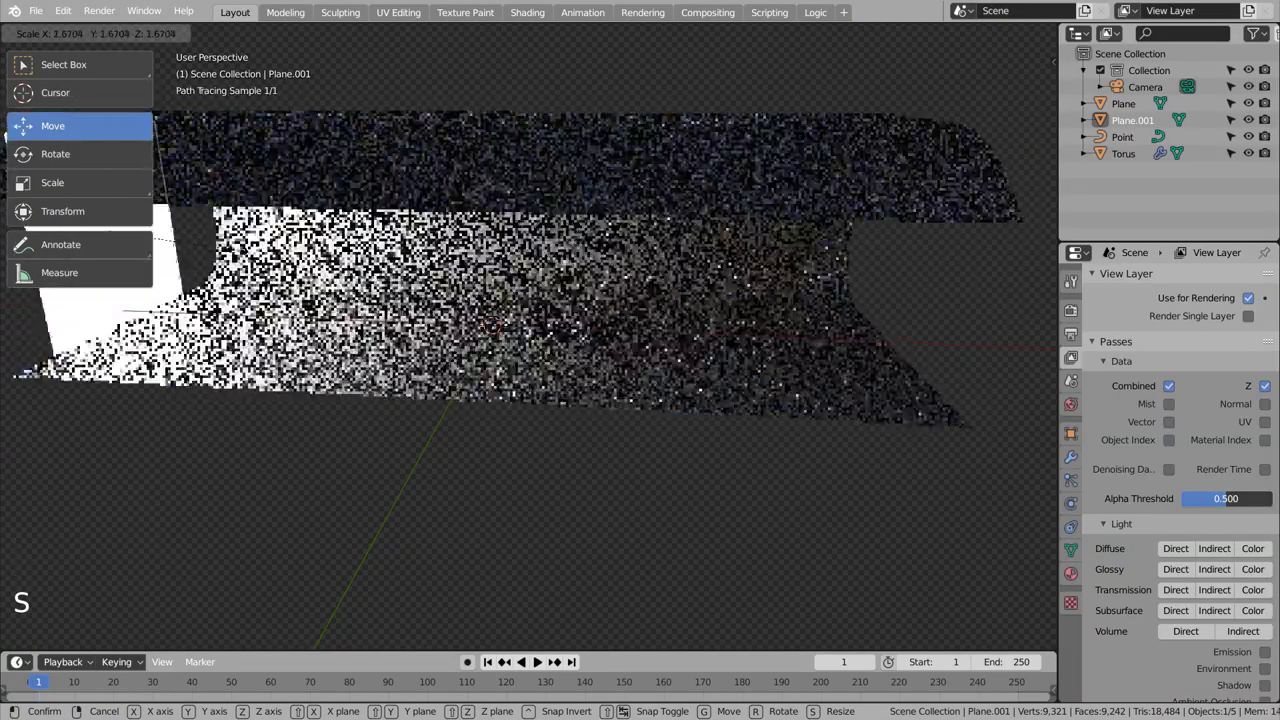
pyautogui.click(240, 254)
pyautogui.press('KP_0')
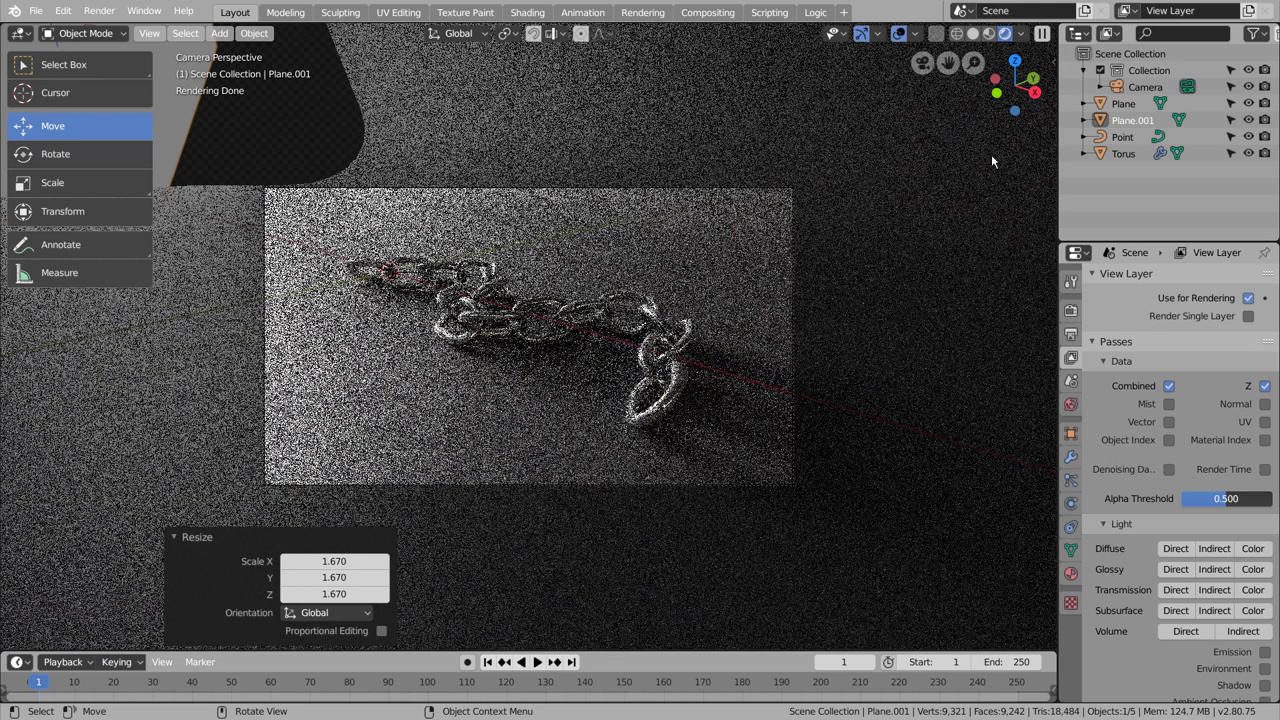
pyautogui.click(974, 34)
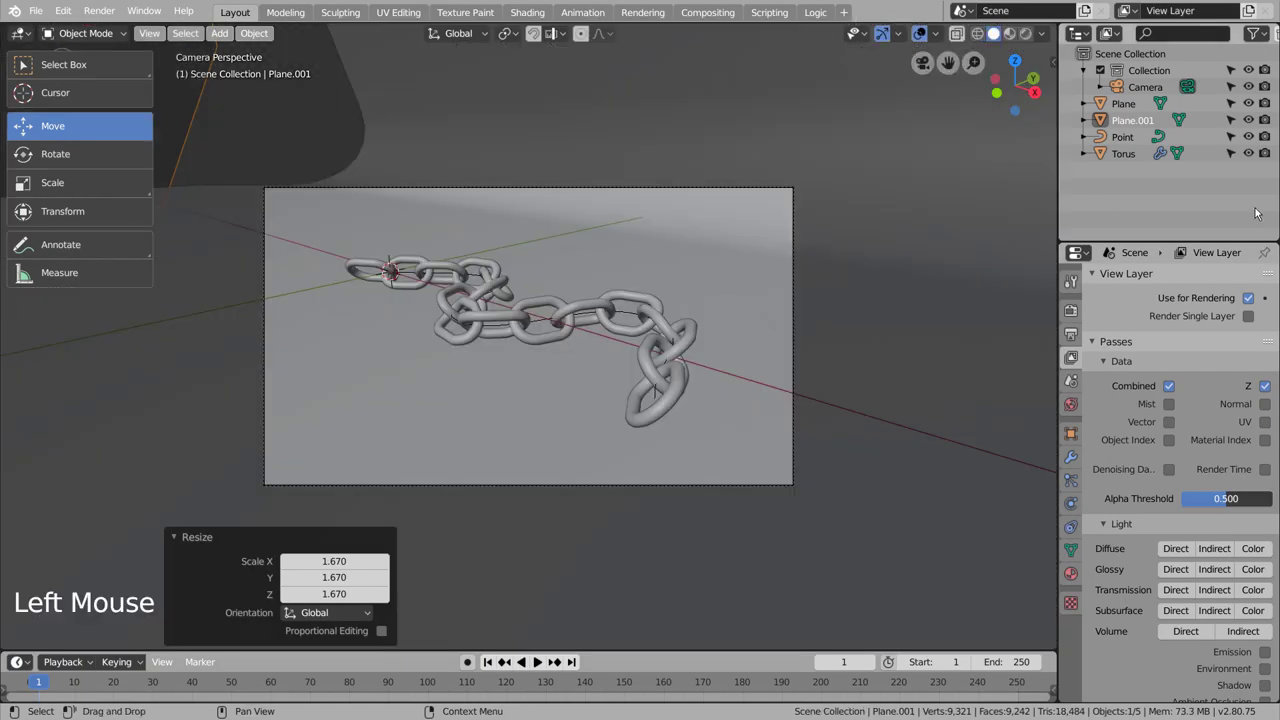
pyautogui.press('F12')
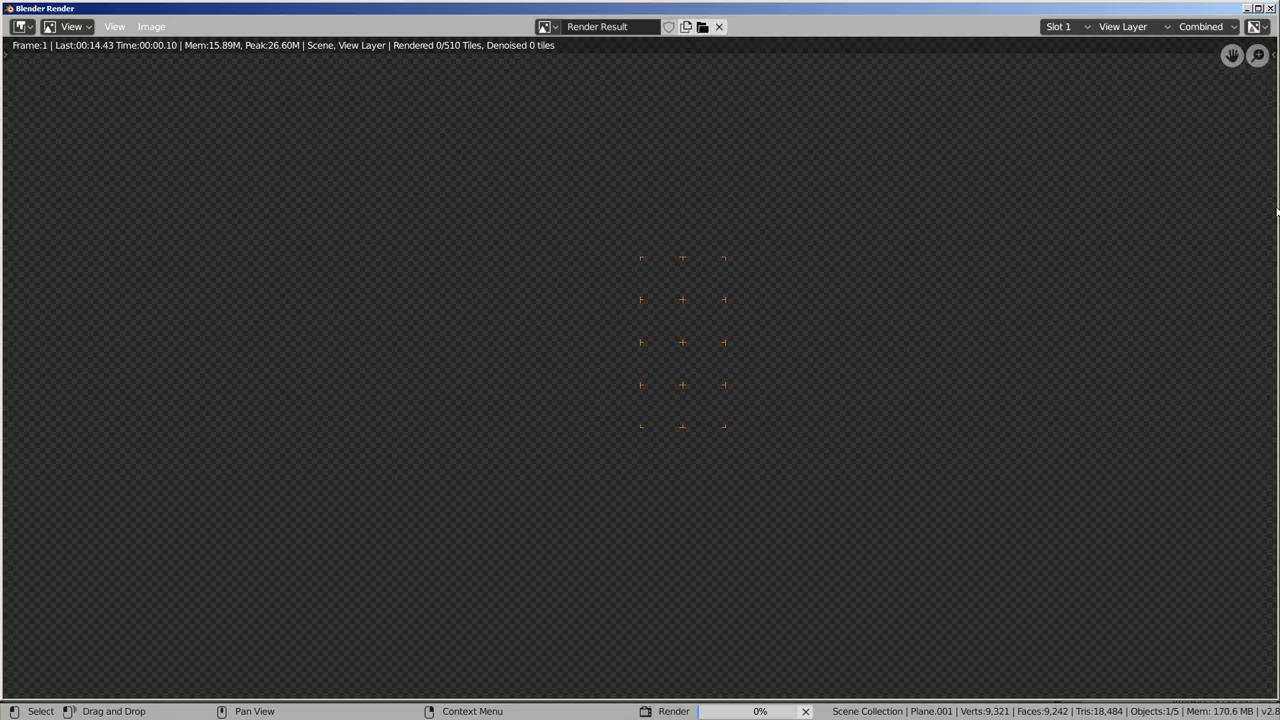